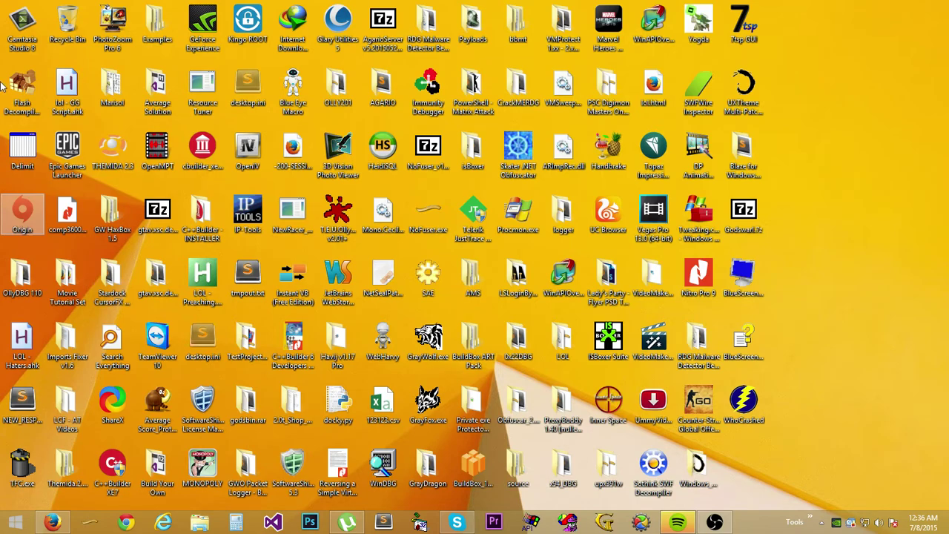
double_click(4, 214)
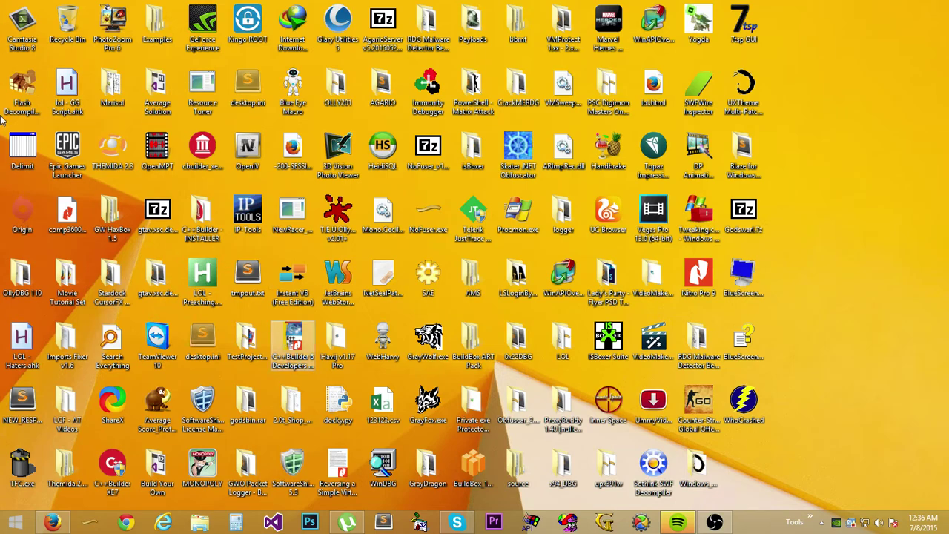
click(46, 524)
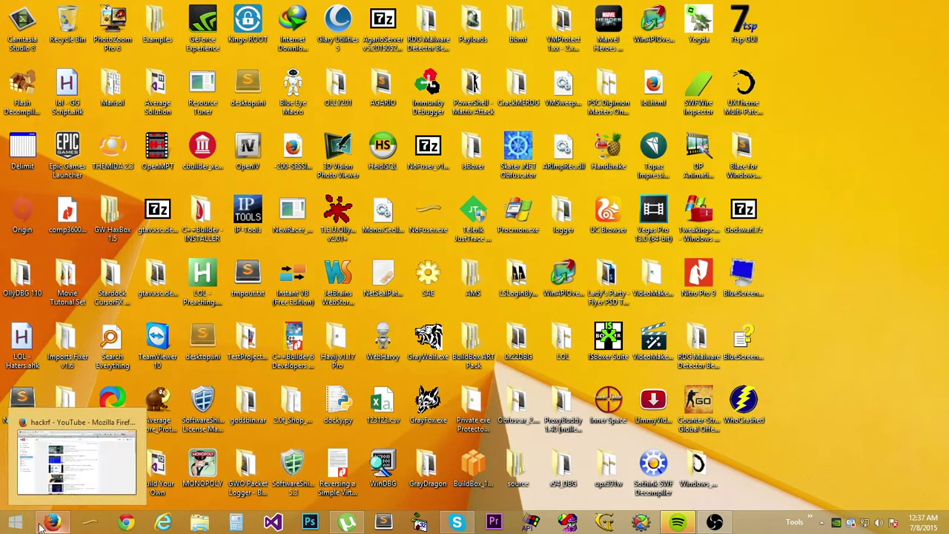
key(super)
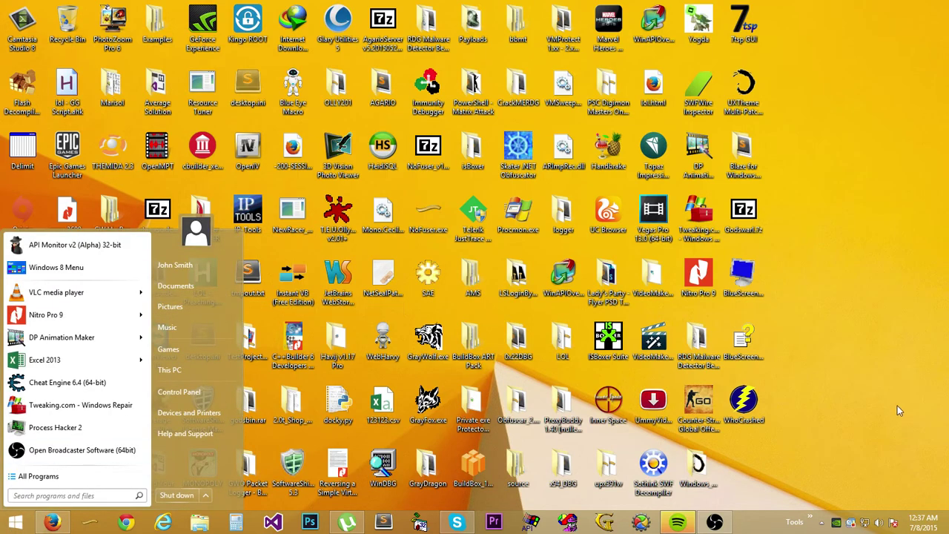
key(super)
key(super)
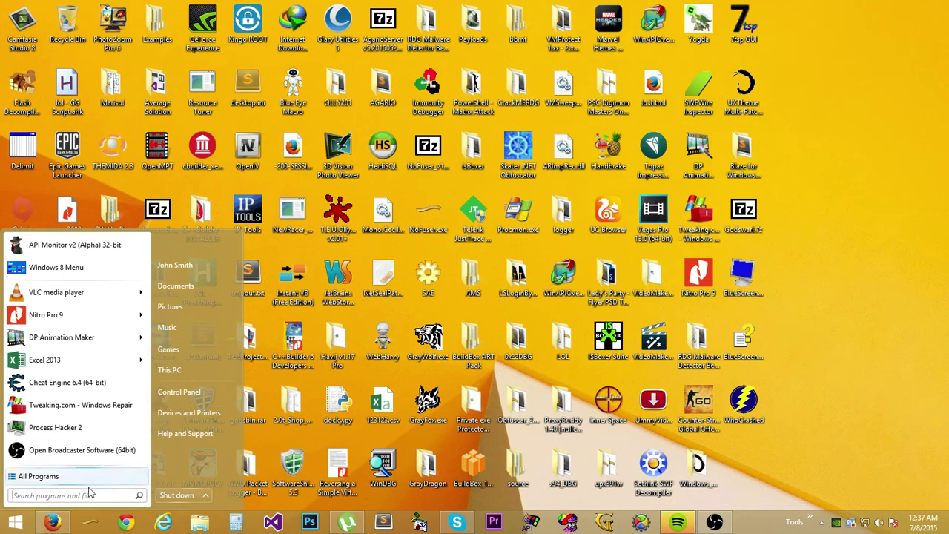
Launch the Registry Editor by running regedit.
key(super+r)
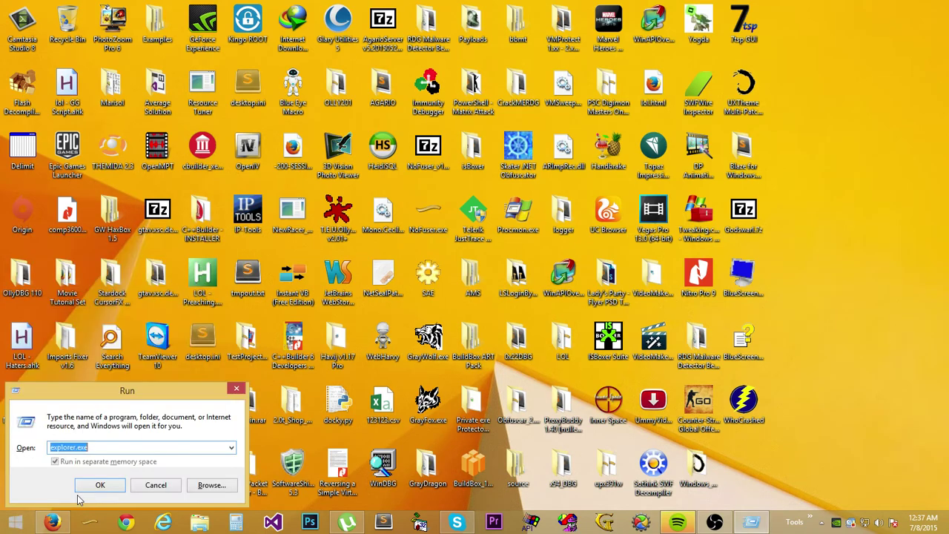
text(reged)
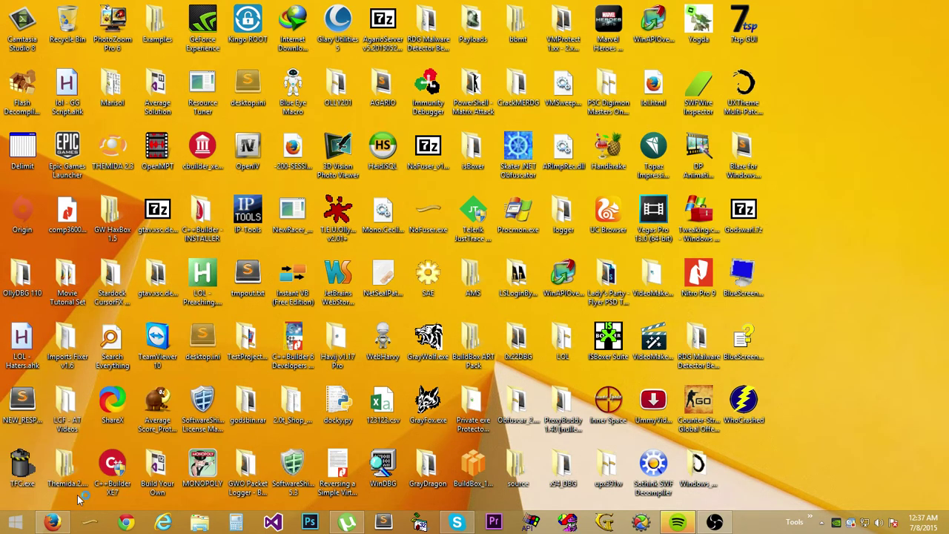
text(it)
key(Return)
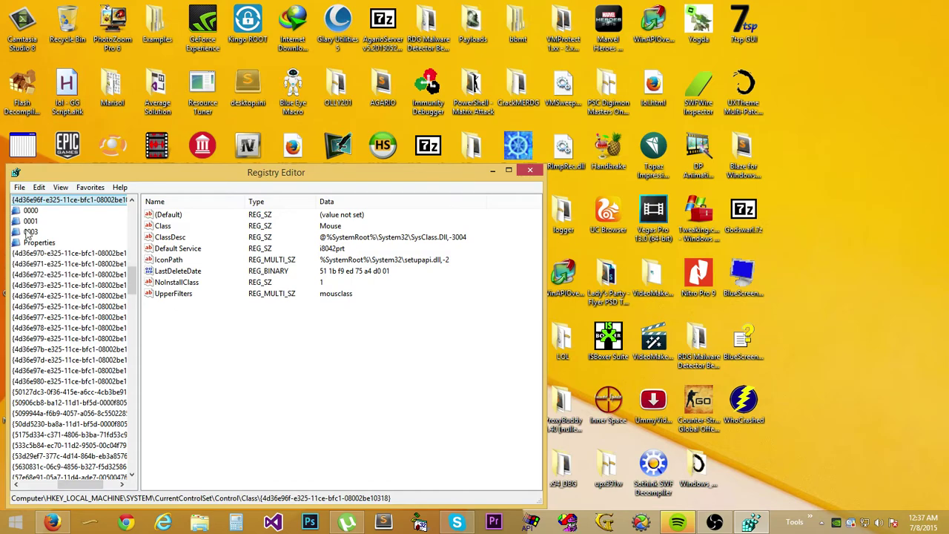
Collapse the mouse class key and select the keyboard class key {4d36e96b-e325-11ce-bfc1-08002be10318} under Control\Class.
drag(106, 487, 70, 488)
scroll(30, 300, up, 3)
click(29, 297)
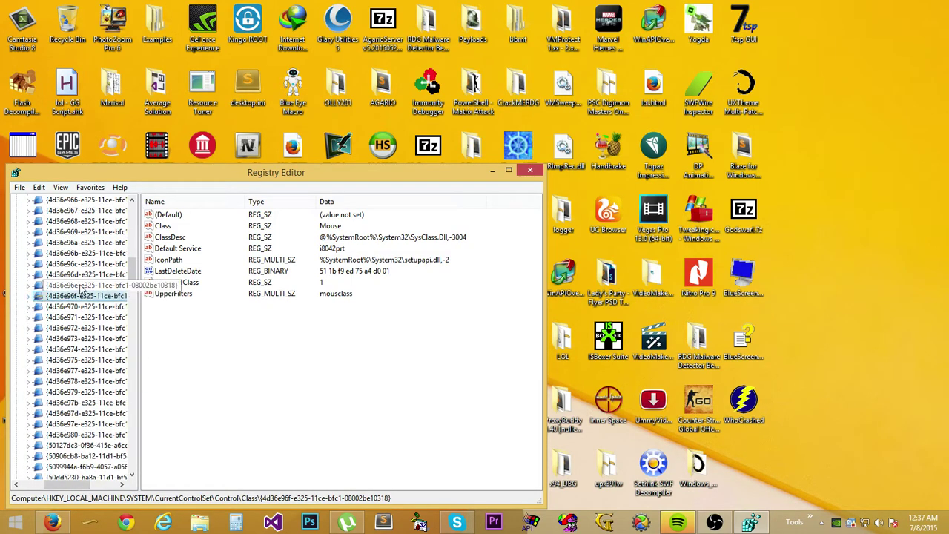
scroll(65, 285, up, 7)
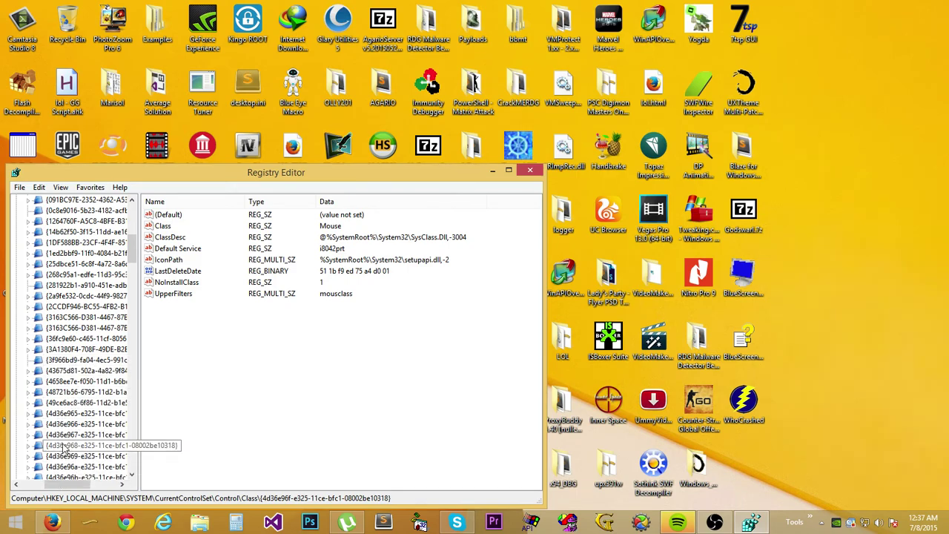
click(76, 479)
scroll(74, 444, down, 2)
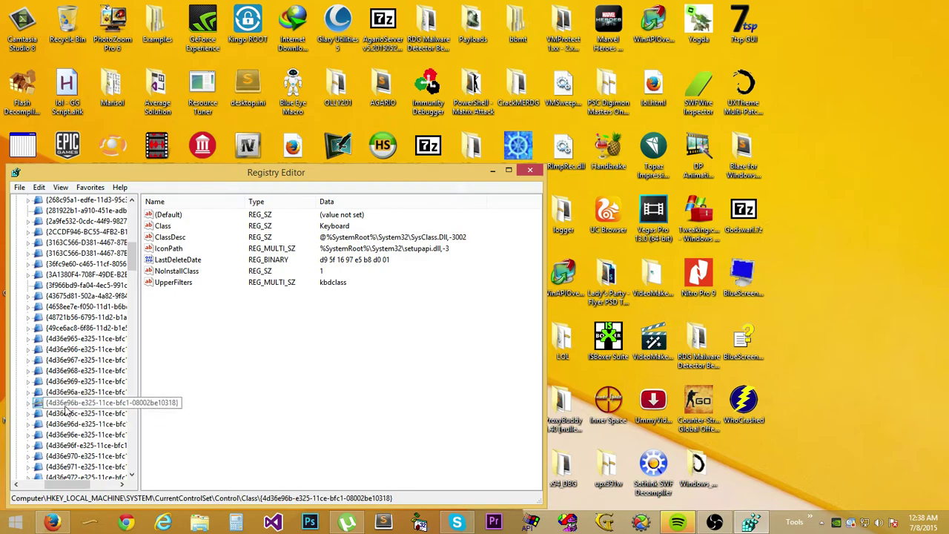
Expand the keyboard class key, examine its numbered device subkeys such as 0000 and 0007, and collapse it again.
click(28, 402)
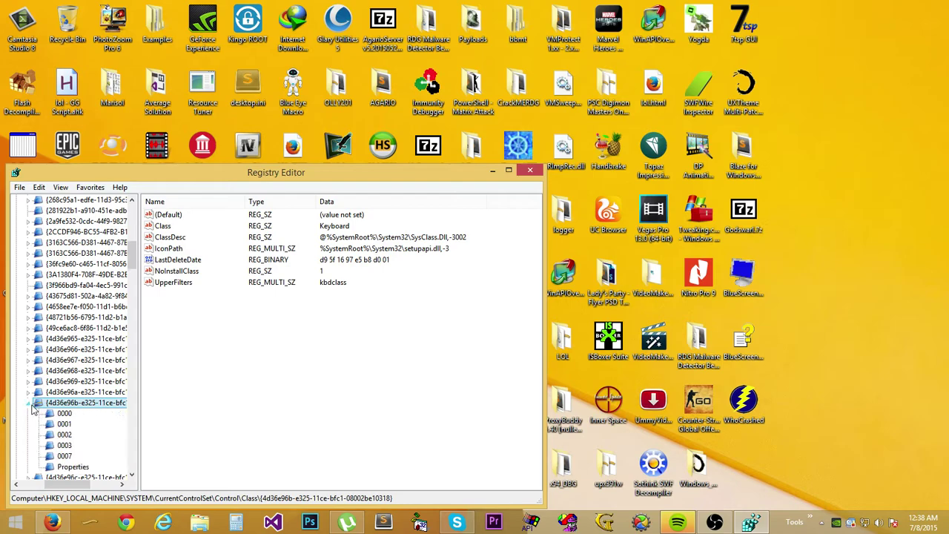
click(64, 392)
click(64, 403)
click(65, 413)
click(65, 424)
click(65, 414)
click(63, 424)
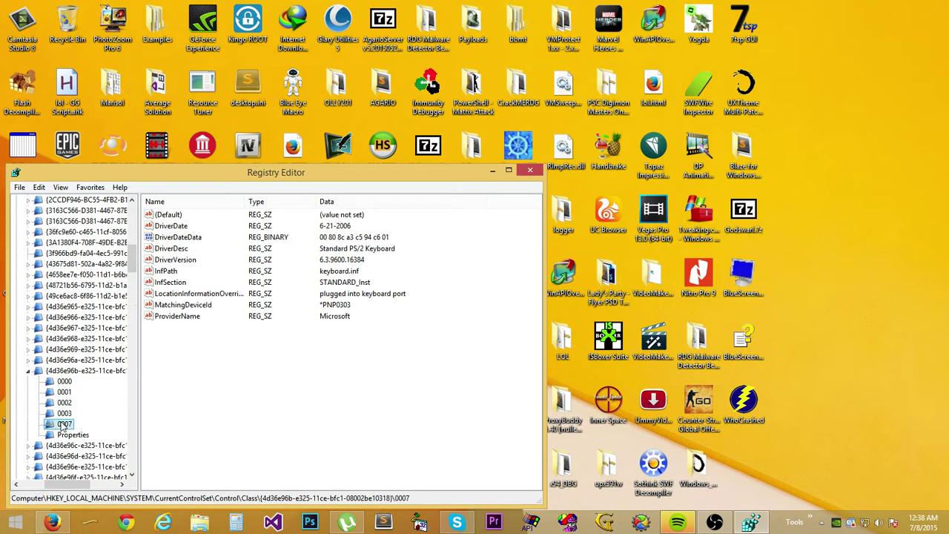
click(65, 381)
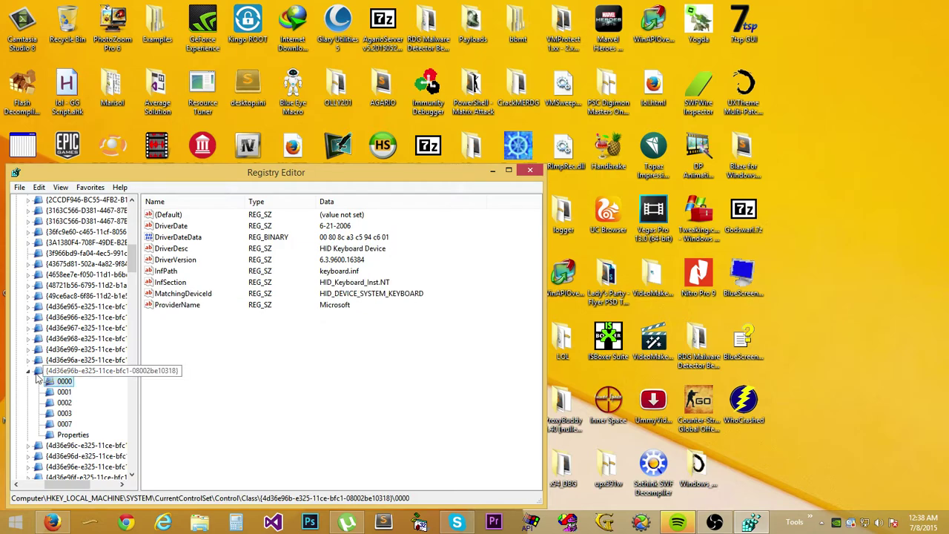
click(29, 371)
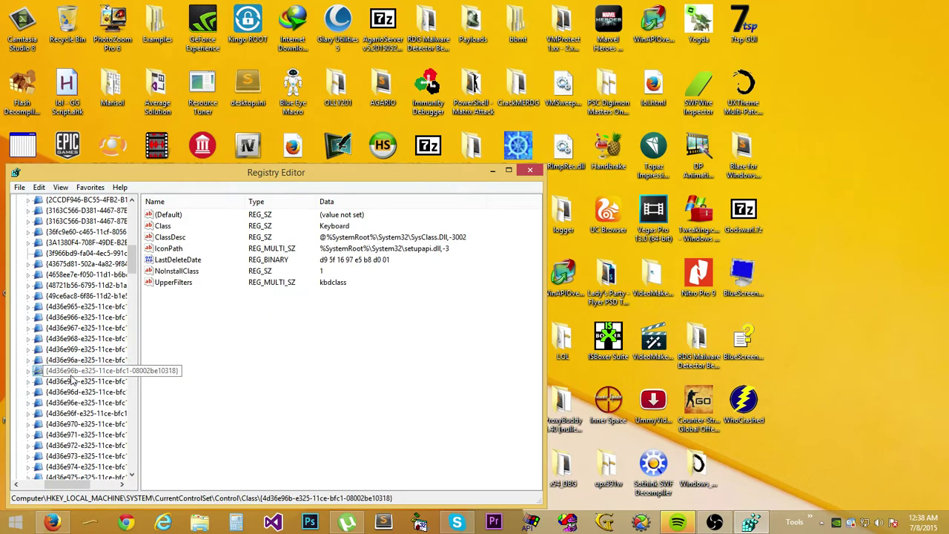
Open the keyboard class key's UpperFilters multi-string value to examine its data, and close it without editing.
drag(354, 171, 296, 182)
right_click(323, 172)
click(323, 172)
click(315, 289)
click(174, 285)
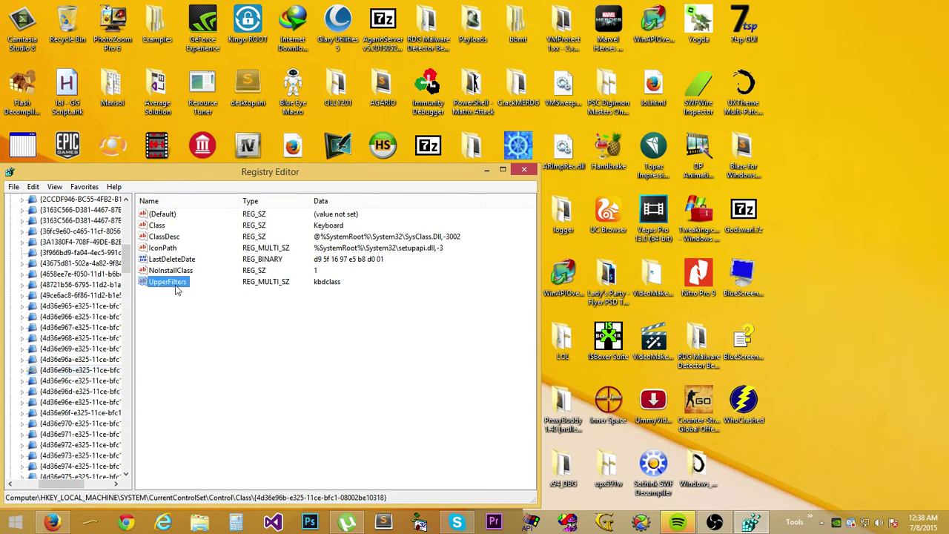
double_click(176, 285)
drag(185, 225, 341, 224)
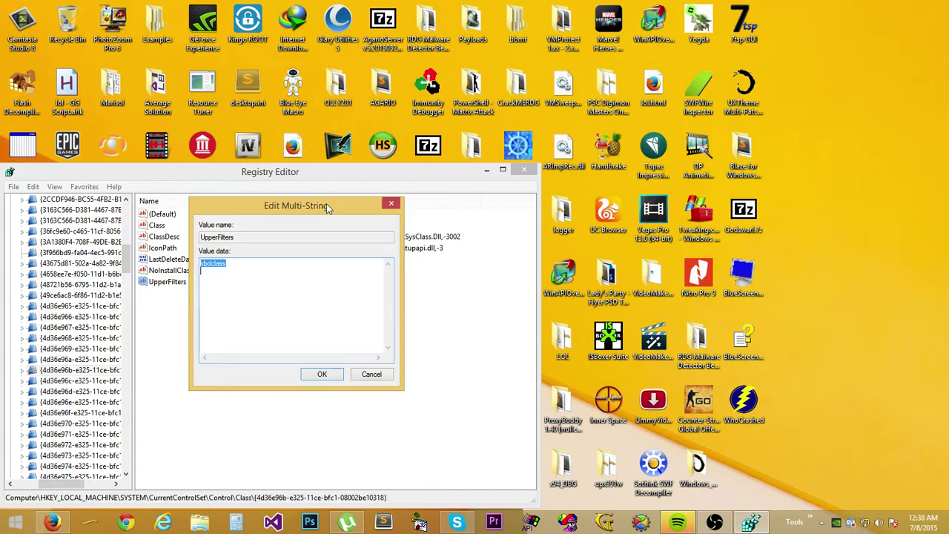
click(391, 225)
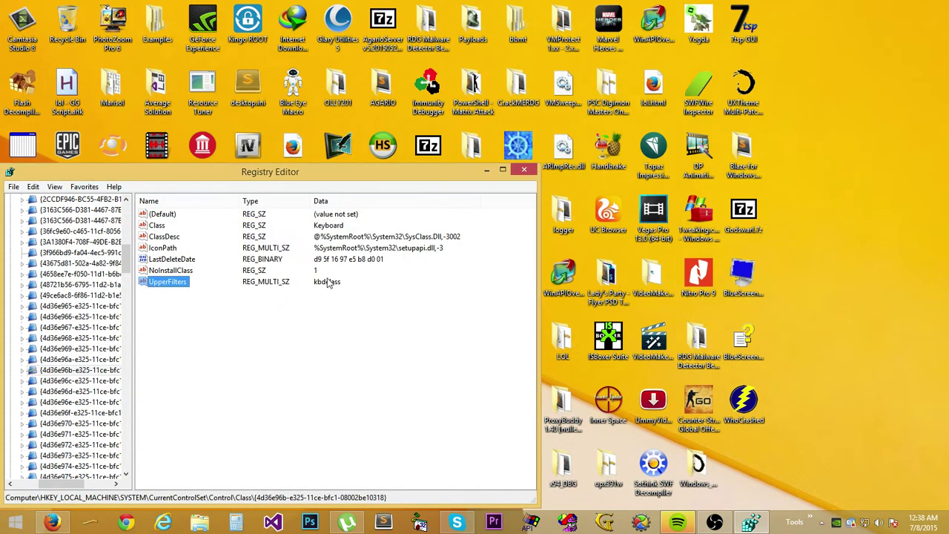
Reopen UpperFilters, highlight its data entry for checking, and dismiss the value editor.
double_click(172, 284)
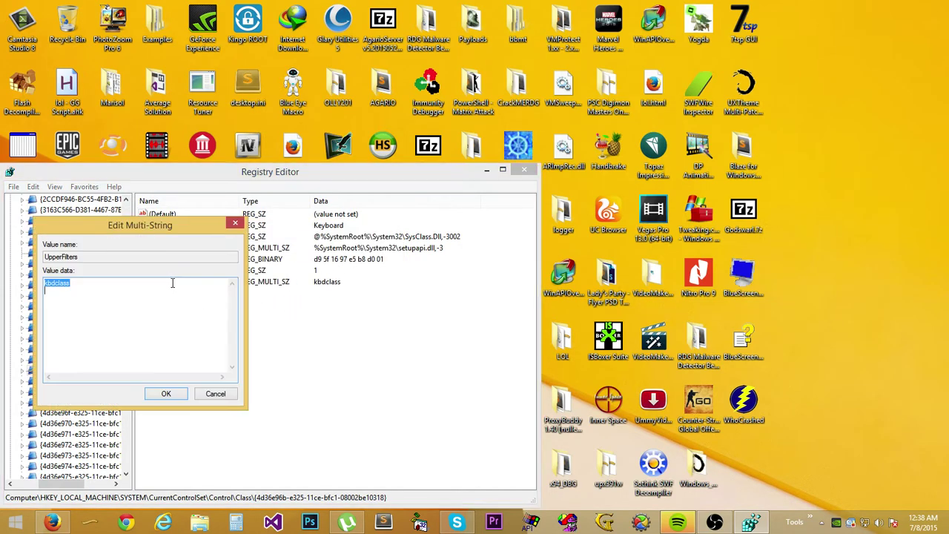
click(126, 301)
drag(128, 235, 259, 238)
drag(208, 297, 172, 284)
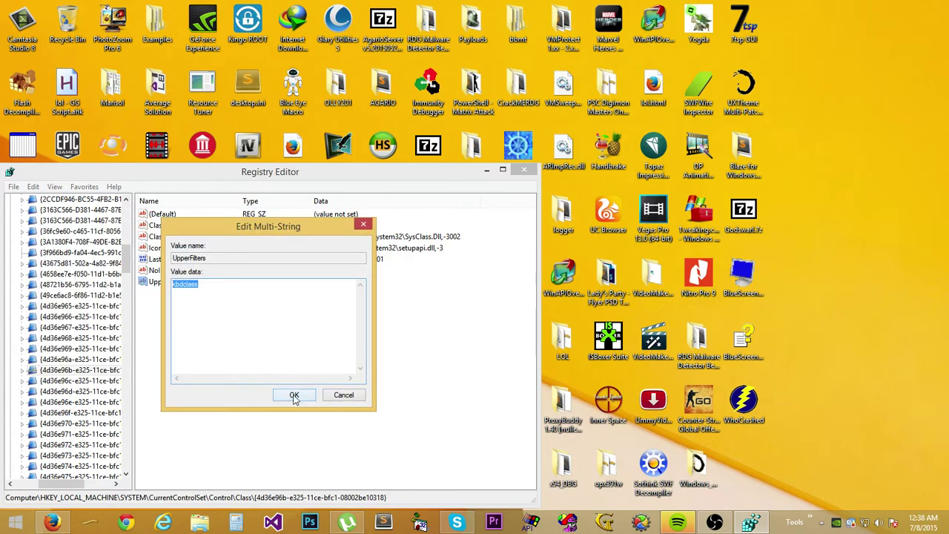
click(333, 398)
click(304, 398)
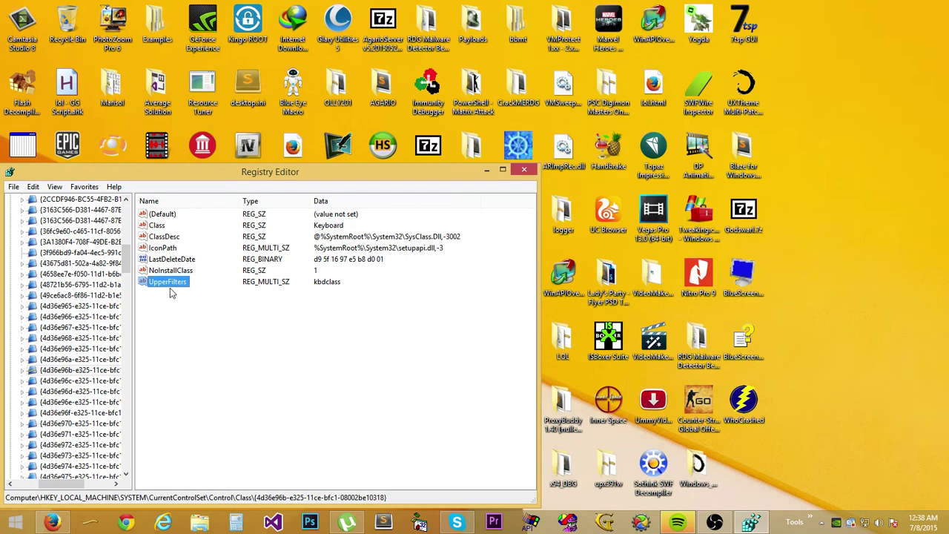
Compare the keyboard class key's values with the neighbouring class keys, including 4d36e96e and 4d36e96f, and close the Registry Editor.
click(178, 261)
click(169, 250)
click(164, 239)
click(156, 227)
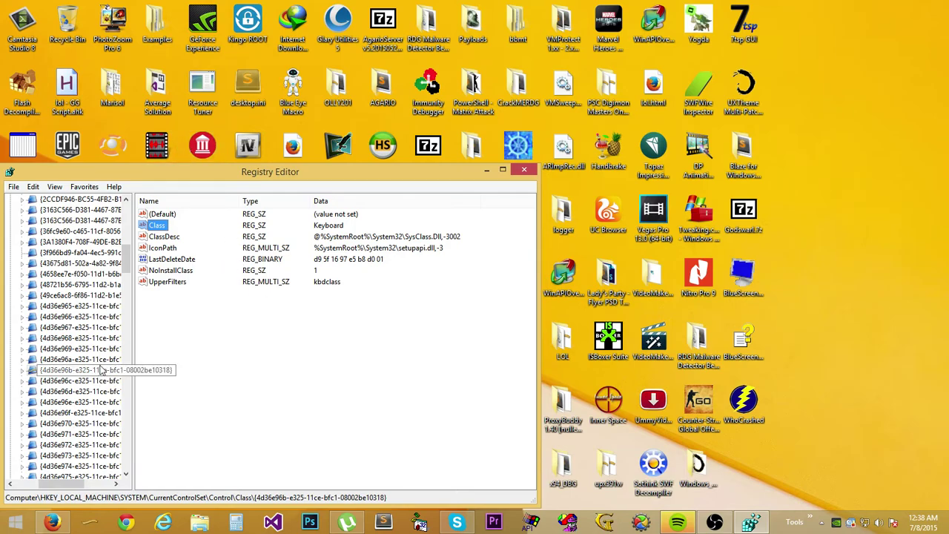
click(89, 402)
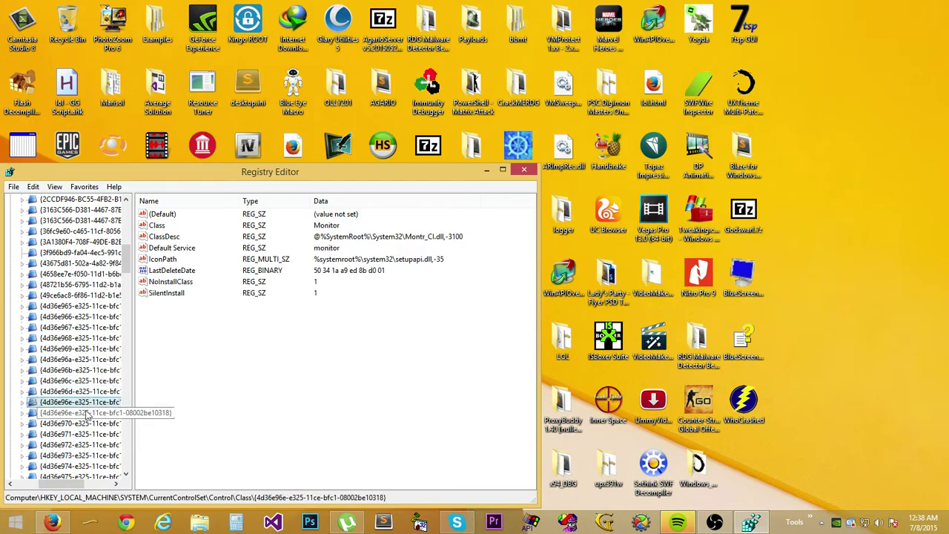
click(83, 412)
click(76, 360)
click(77, 369)
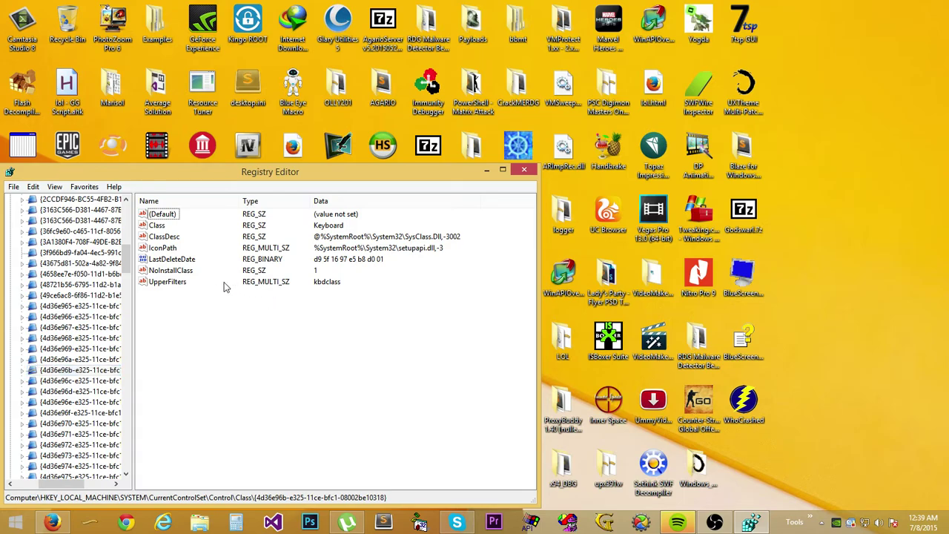
click(178, 282)
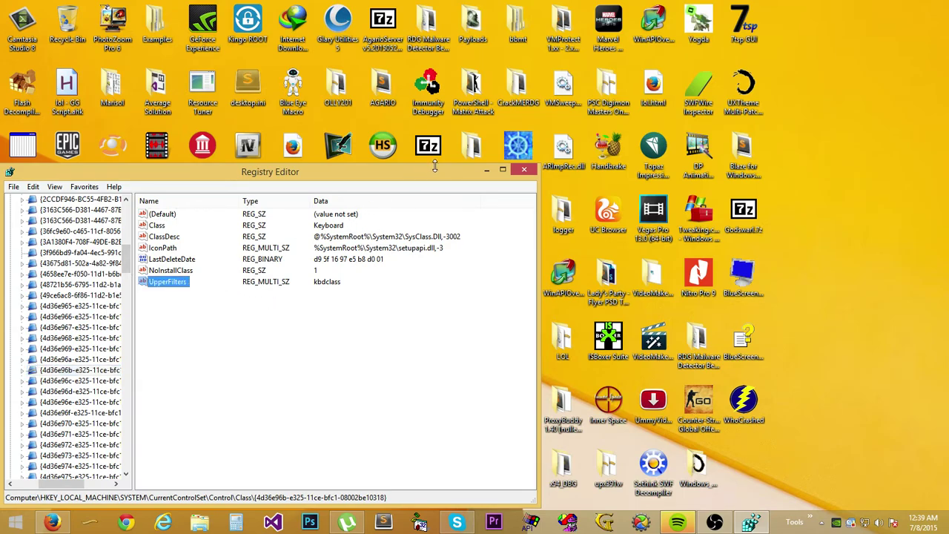
click(525, 172)
Open Computer Management for This PC and display the Device Manager.
click(14, 521)
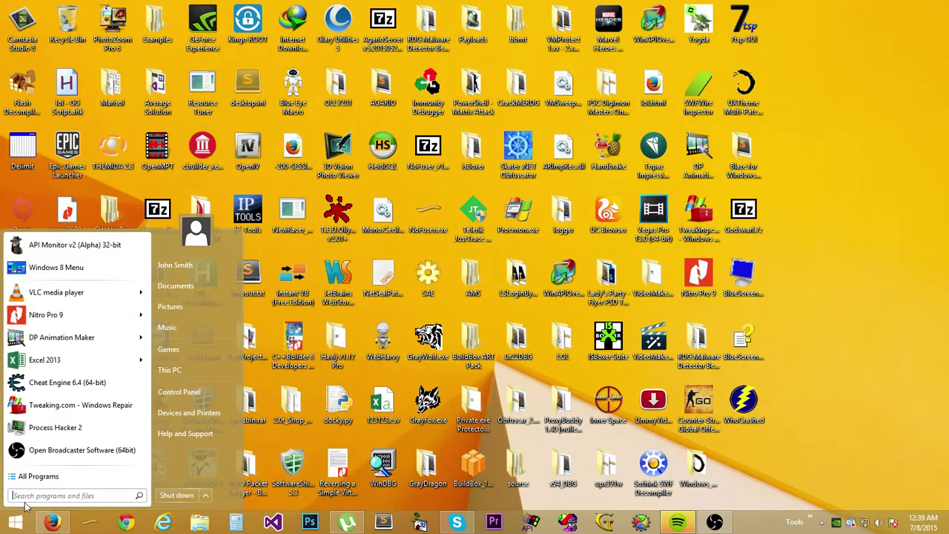
right_click(175, 368)
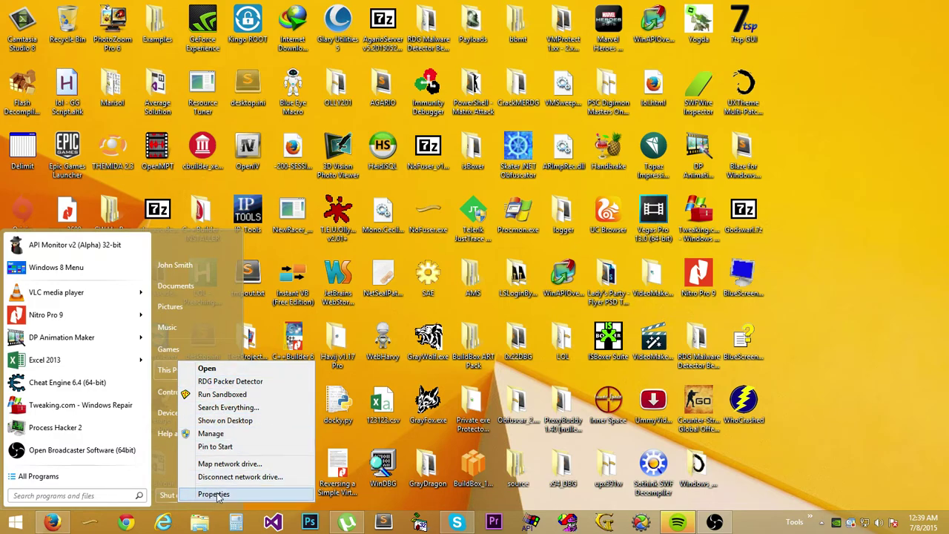
click(223, 435)
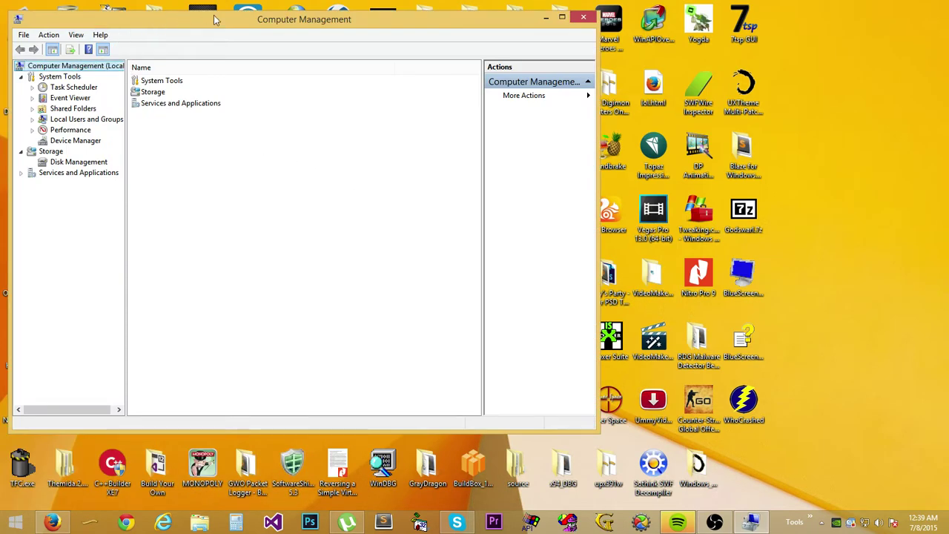
drag(226, 21, 336, 57)
click(146, 178)
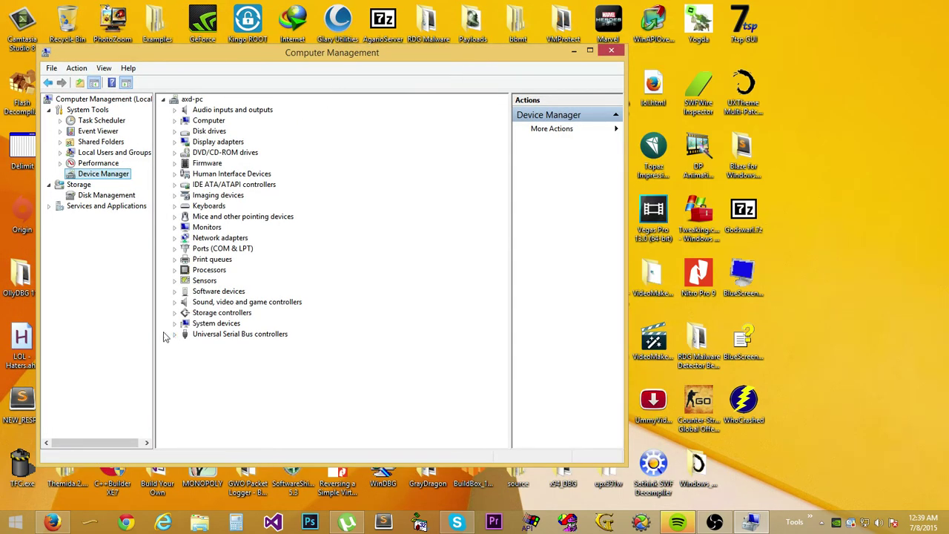
Make the Device Manager show hidden devices.
click(128, 68)
mouse_move(104, 68)
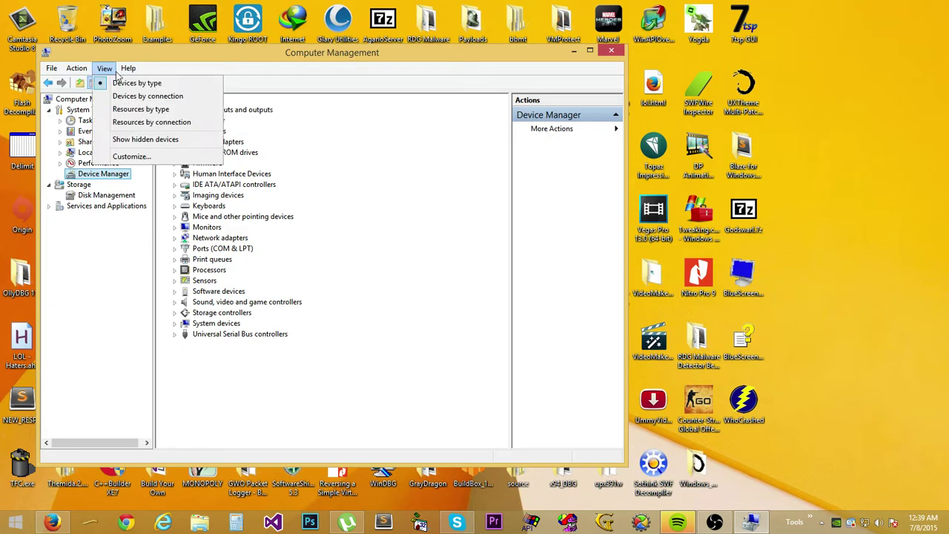
click(164, 139)
drag(335, 59, 394, 59)
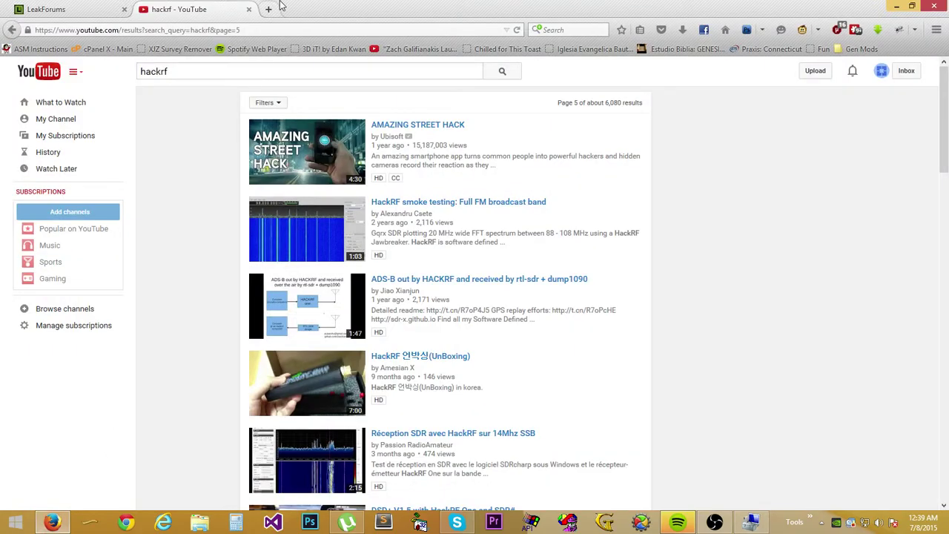
Search the web for "devices manager show hidden devices" in a new browser tab.
click(269, 9)
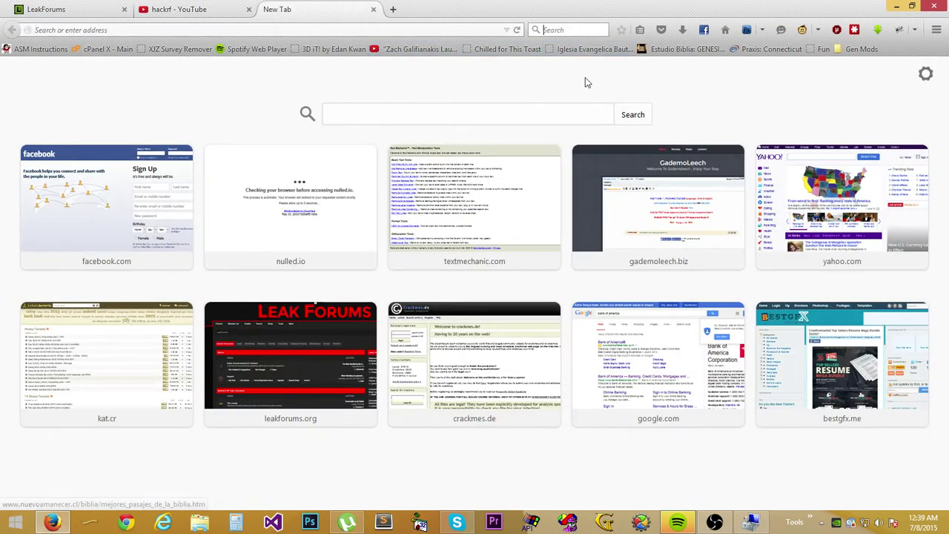
click(721, 526)
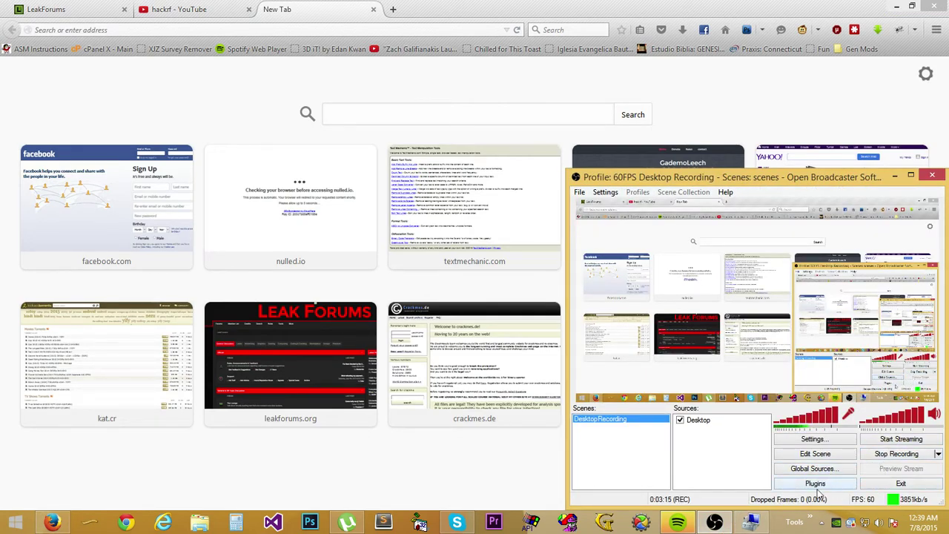
click(890, 175)
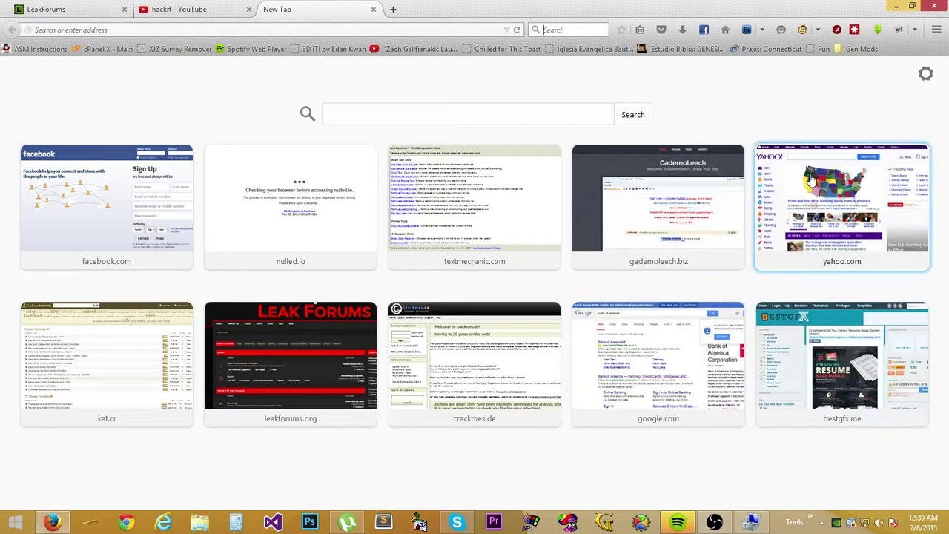
click(559, 30)
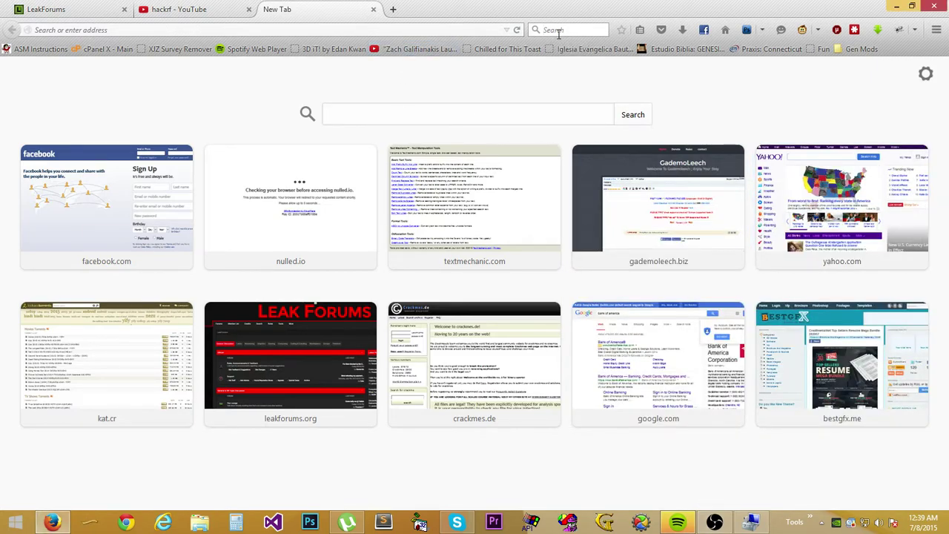
text(computer)
key(ctrl+a)
text(devices manager)
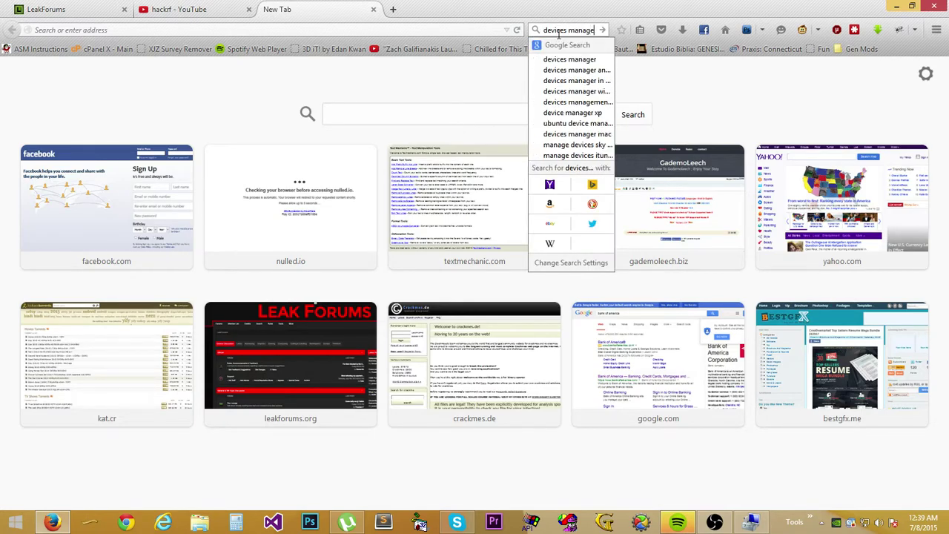
text( show hidden)
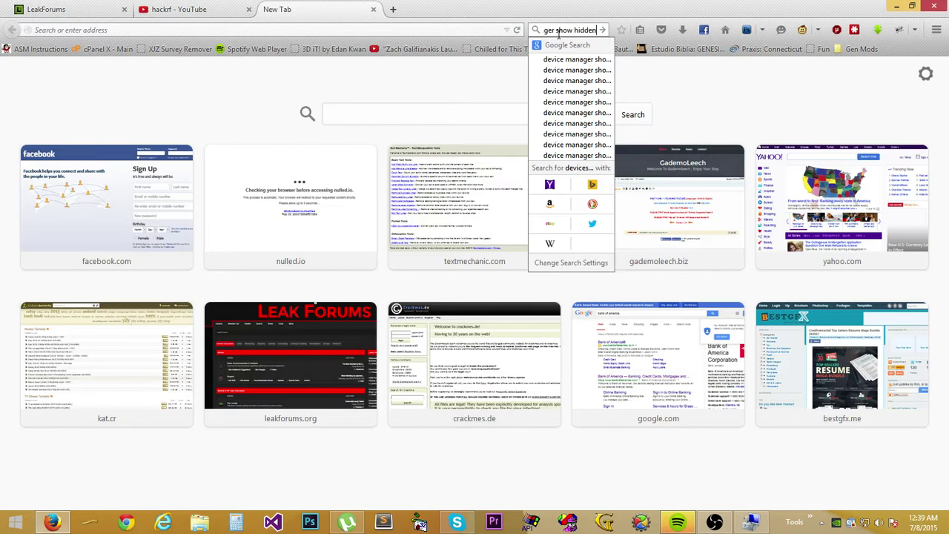
text( devices)
key(Return)
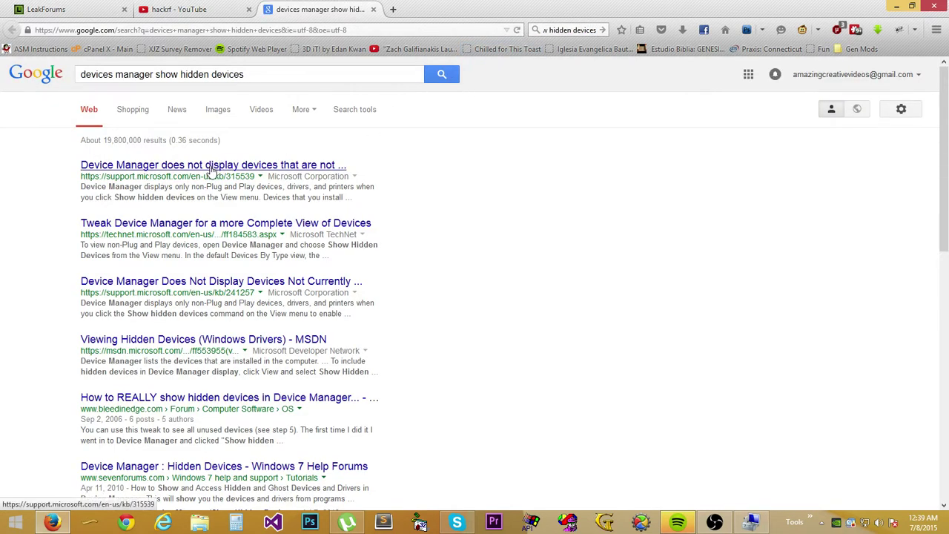
Open the TechNet tip "Tweak Device Manager for a more Complete View of Devices" and read how to view devices no longer attached.
click(219, 224)
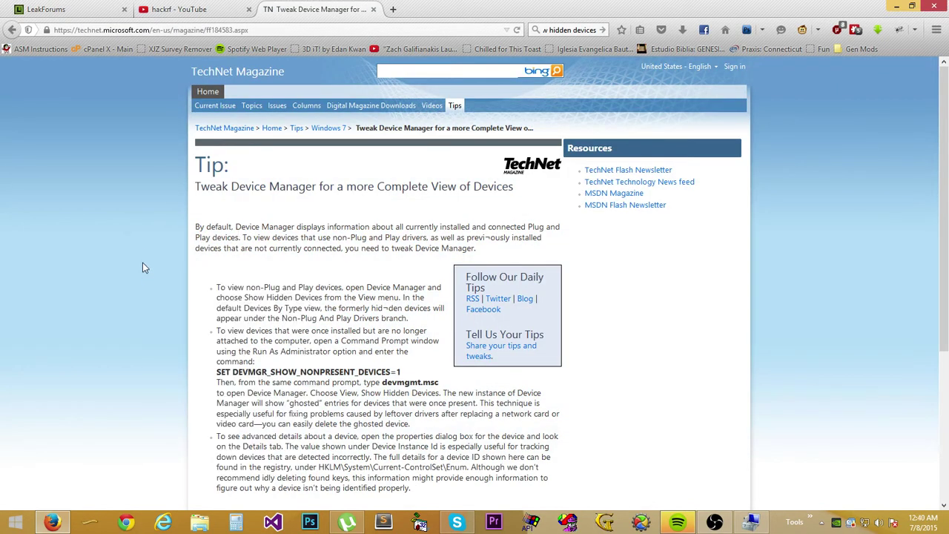
scroll(143, 265, down, 2)
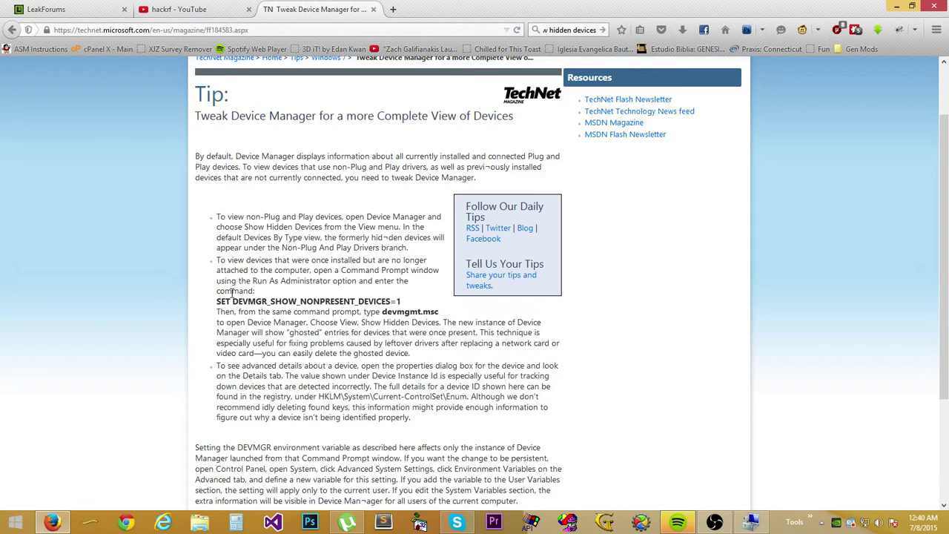
drag(254, 289, 217, 280)
click(214, 270)
right_click(205, 263)
click(192, 264)
key(super)
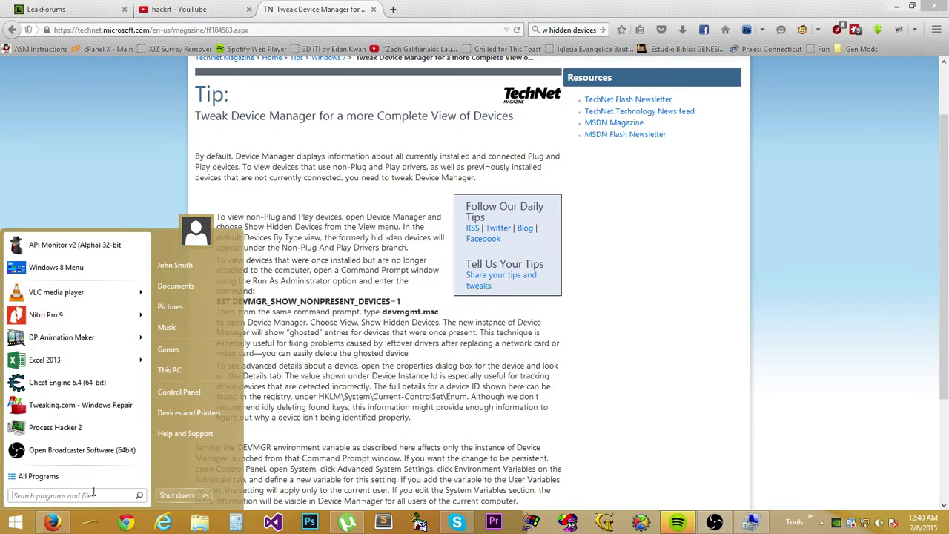
text(cmd)
key(Escape)
key(Escape)
Open the Ease of Access Center in Control Panel.
key(super)
click(193, 394)
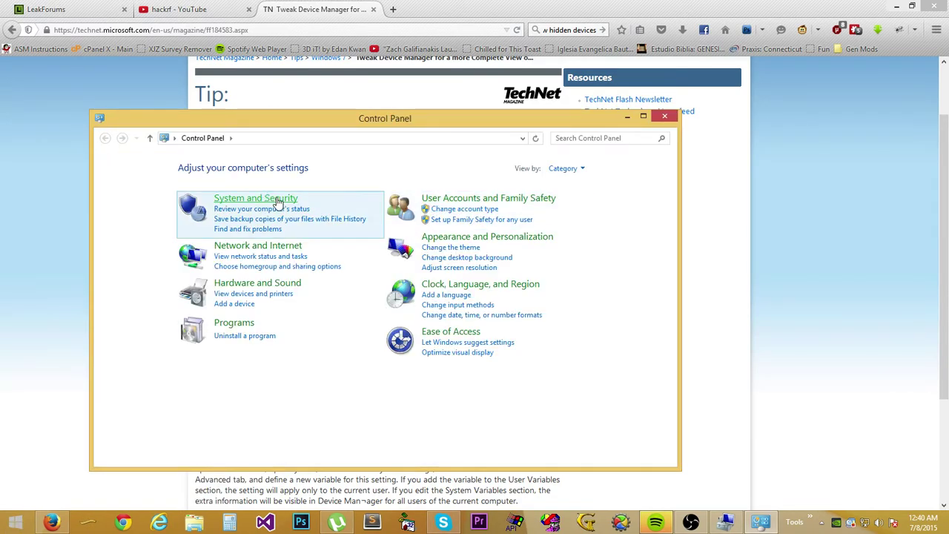
click(445, 324)
key(alt+Left)
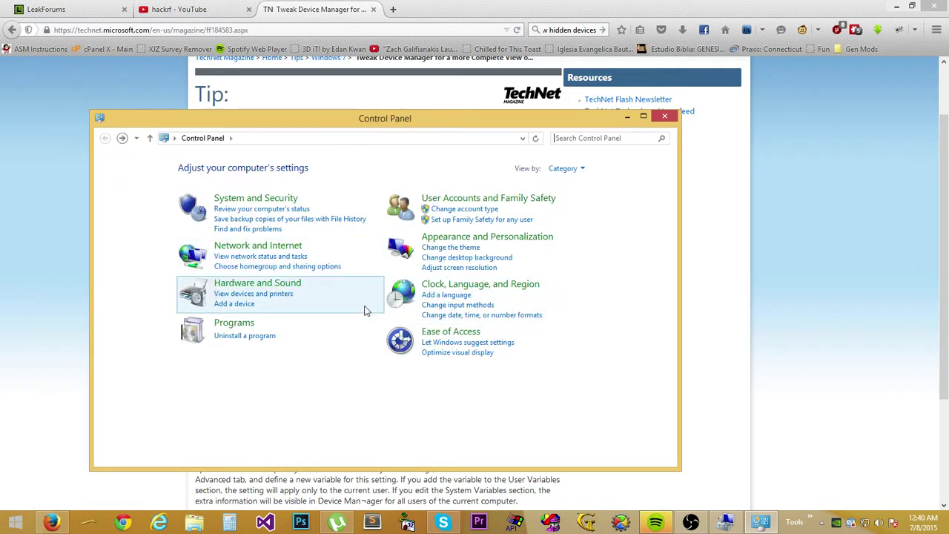
click(434, 333)
drag(364, 120, 377, 125)
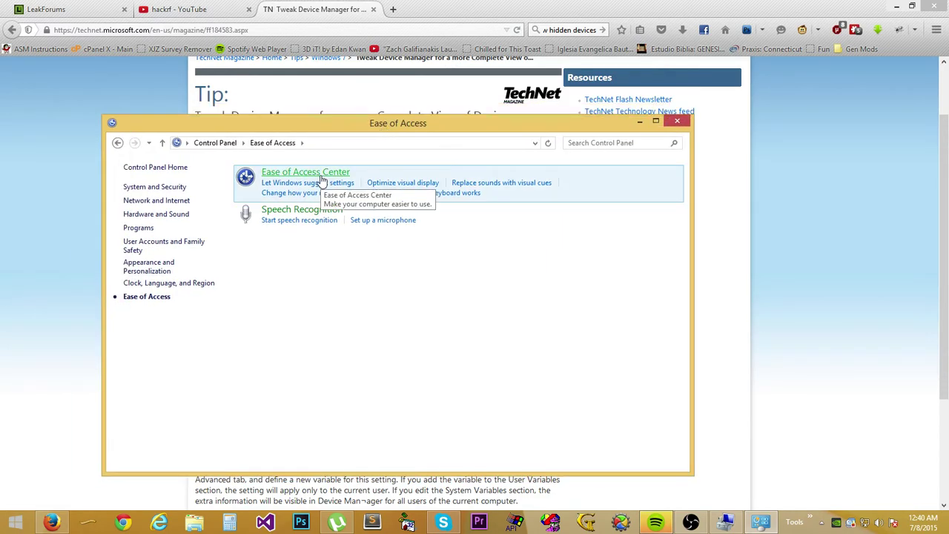
mouse_move(414, 128)
mouse_down()
mouse_move(424, 138)
mouse_move(409, 131)
mouse_up()
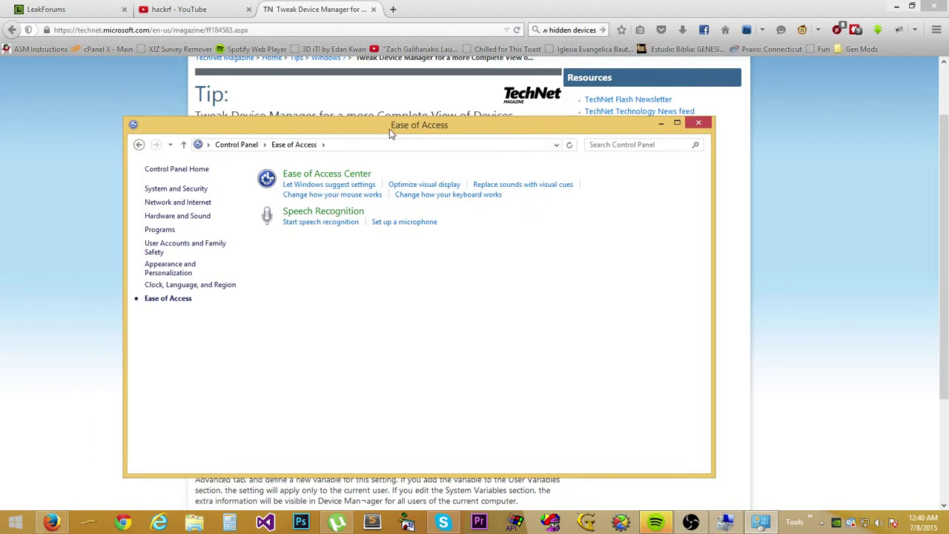
click(341, 175)
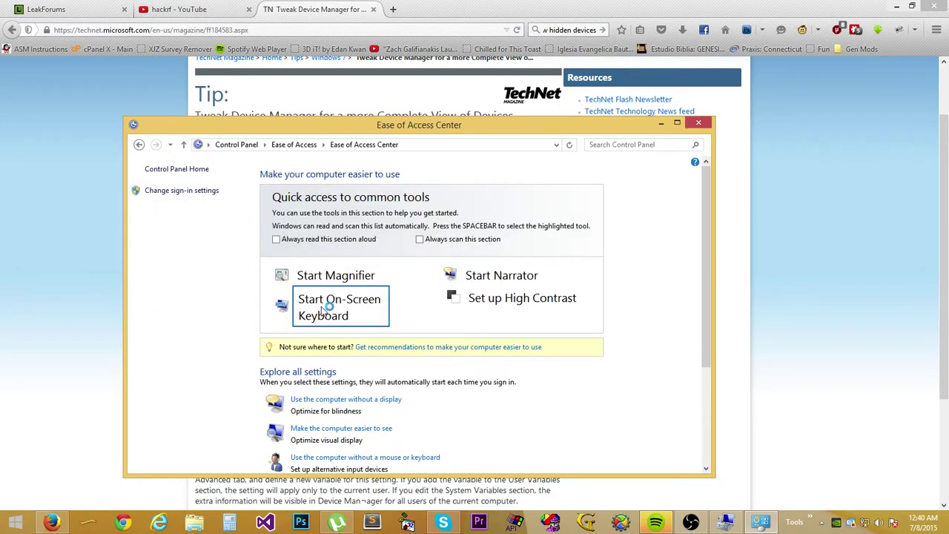
Start the On-Screen Keyboard, close the Ease of Access Center, and close the keyboard after viewing it.
click(330, 304)
click(699, 123)
drag(583, 373, 471, 346)
drag(694, 347, 693, 318)
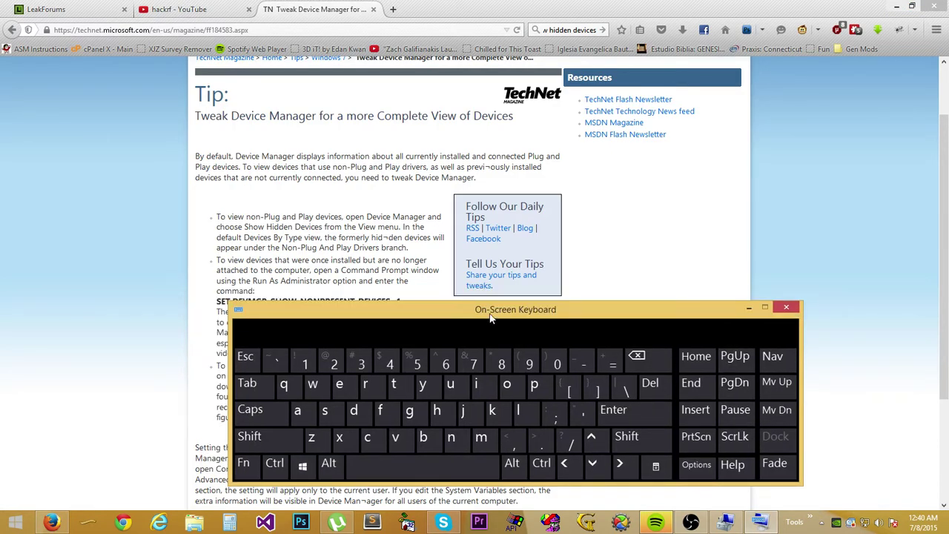
drag(591, 316, 618, 321)
click(813, 312)
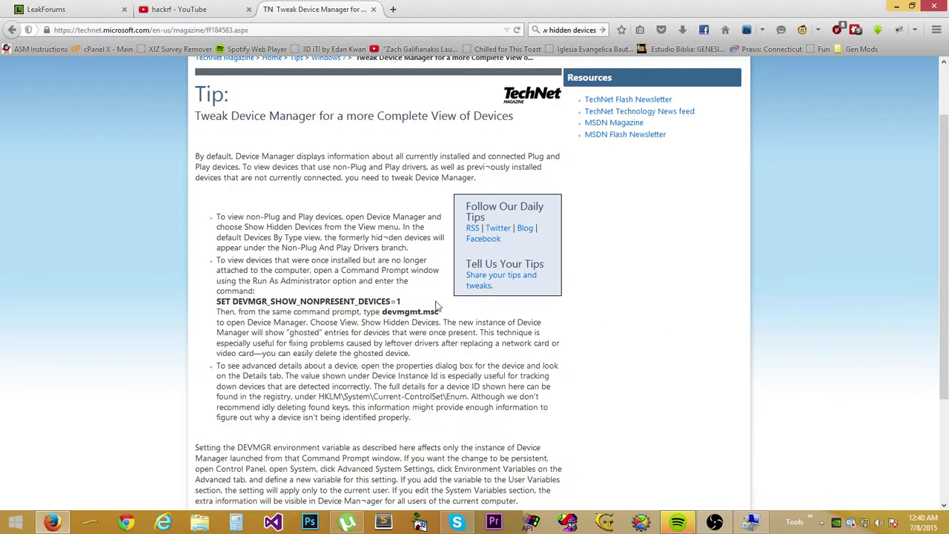
Select the command SET DEVMGR_SHOW_NONPRESENT_DEVICES=1 in the TechNet tip.
drag(213, 304, 405, 304)
drag(213, 304, 405, 304)
click(408, 306)
drag(210, 307, 420, 302)
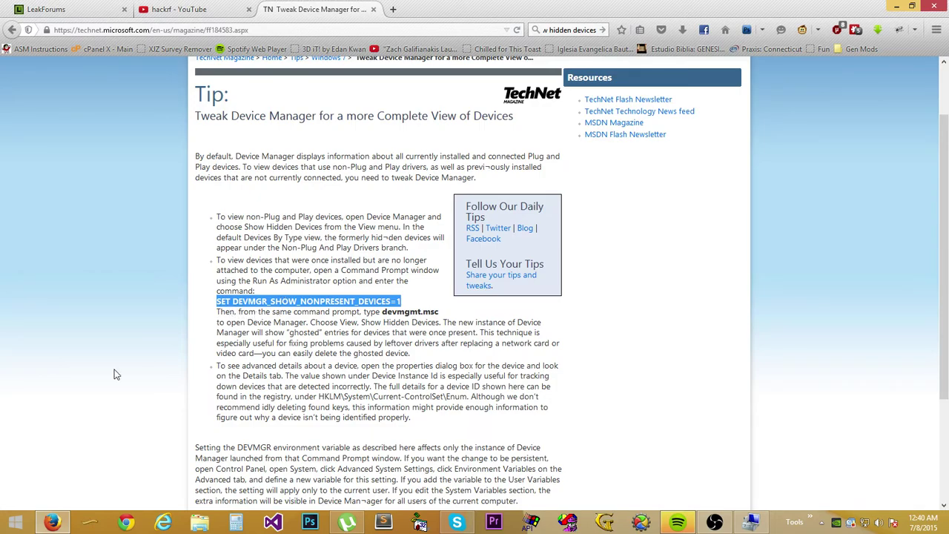
click(15, 523)
text(cmd)
key(Return)
click(383, 8)
Search for cmd and open the Command Prompt with administrator rights.
key(super)
text(cmd)
right_click(43, 260)
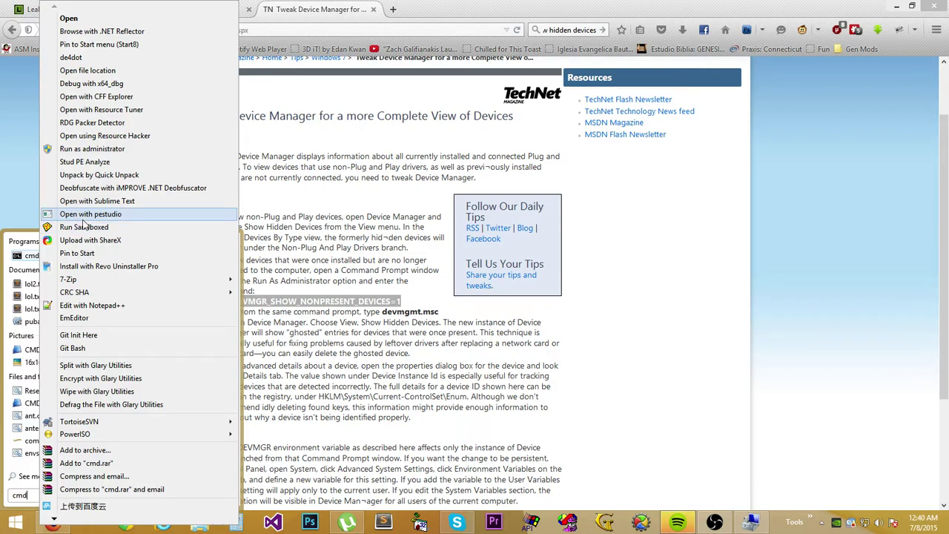
click(92, 148)
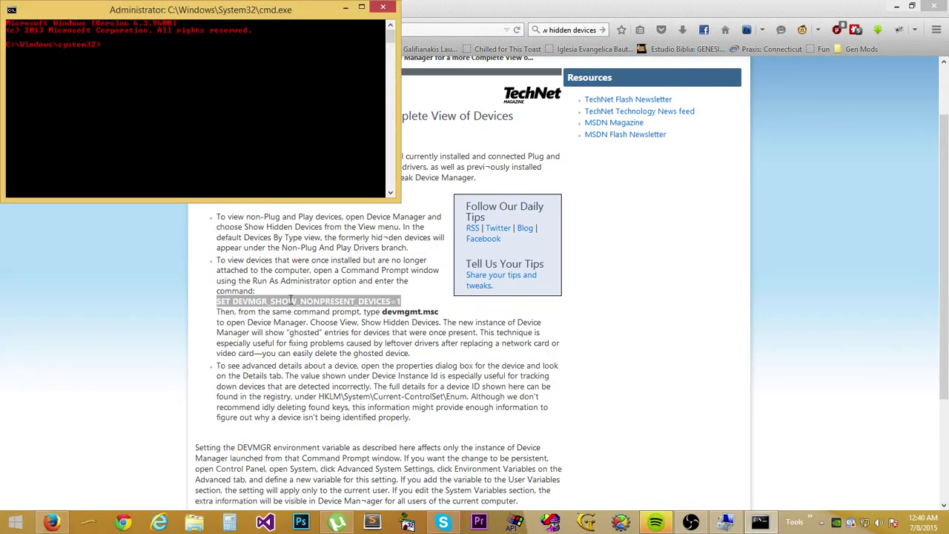
Run the command SET DEVMGR_SHOW_NONPRESENT_DEVICES=1, copied from the tip, in the administrator Command Prompt and close the prompt.
right_click(292, 303)
click(320, 310)
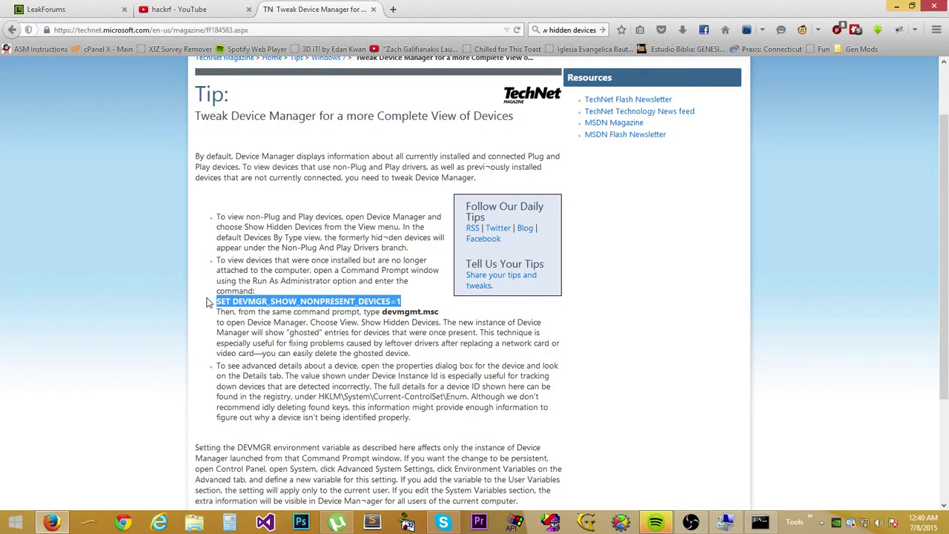
click(761, 522)
right_click(240, 144)
click(270, 180)
drag(229, 22, 243, 33)
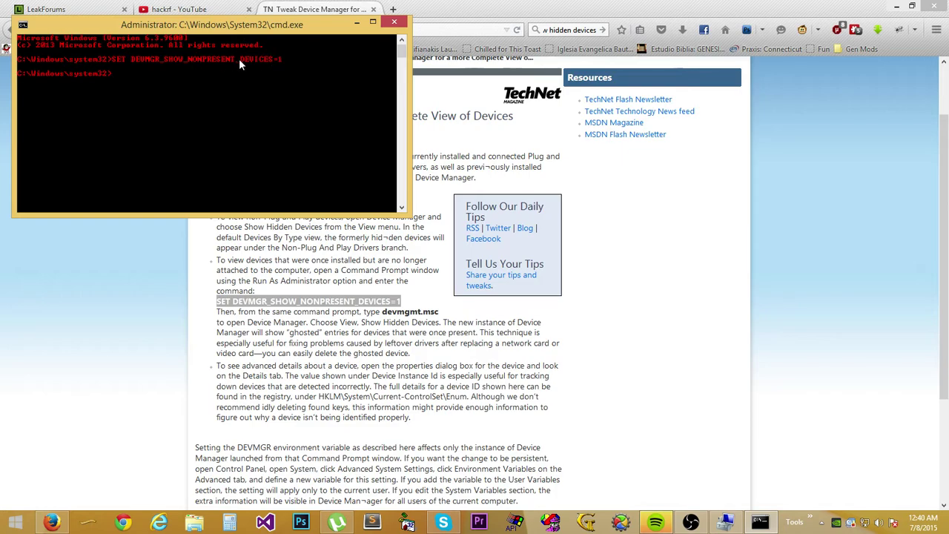
click(394, 21)
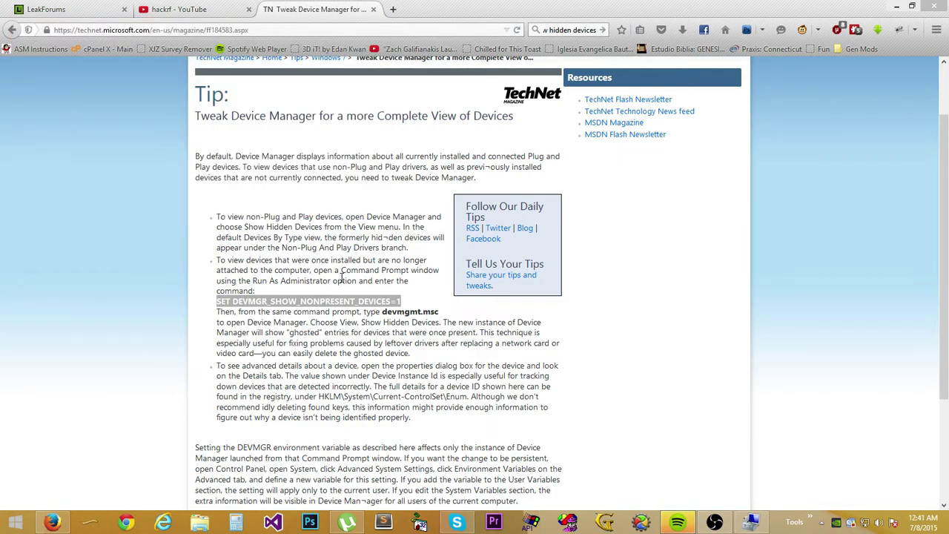
Switch to Computer Management and expand the Universal Serial Bus controllers in the Device Manager.
click(341, 276)
click(751, 524)
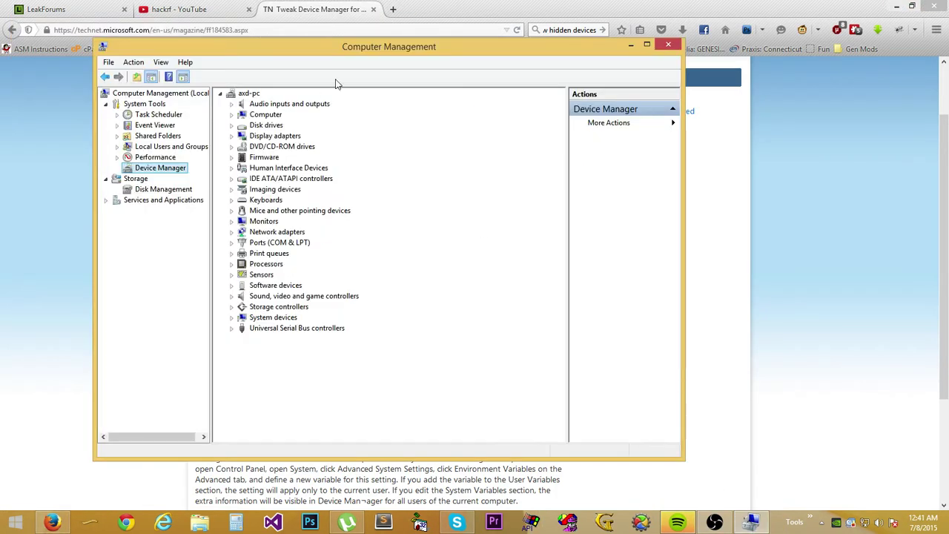
drag(382, 46, 517, 57)
click(371, 338)
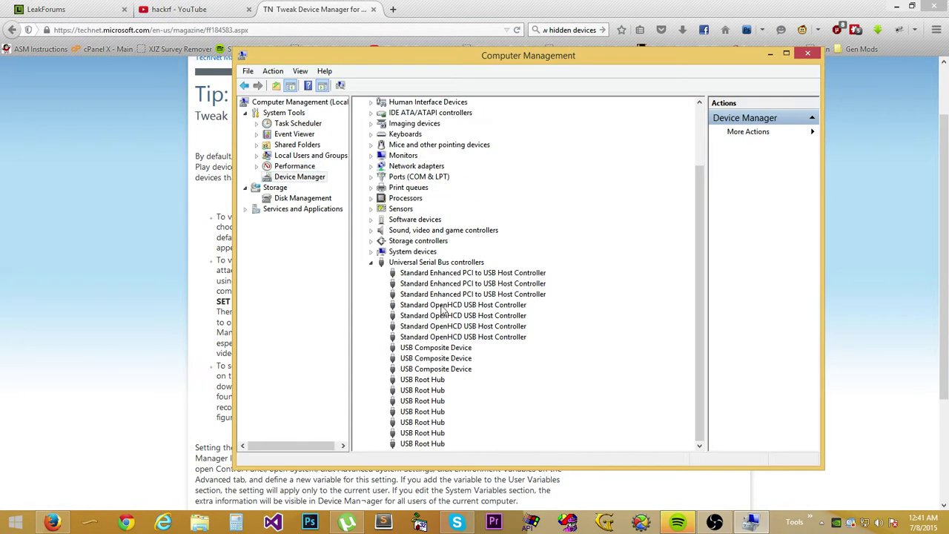
Examine the Enhanced PCI and OpenHCD host controllers under Universal Serial Bus controllers, and collapse the category.
click(394, 263)
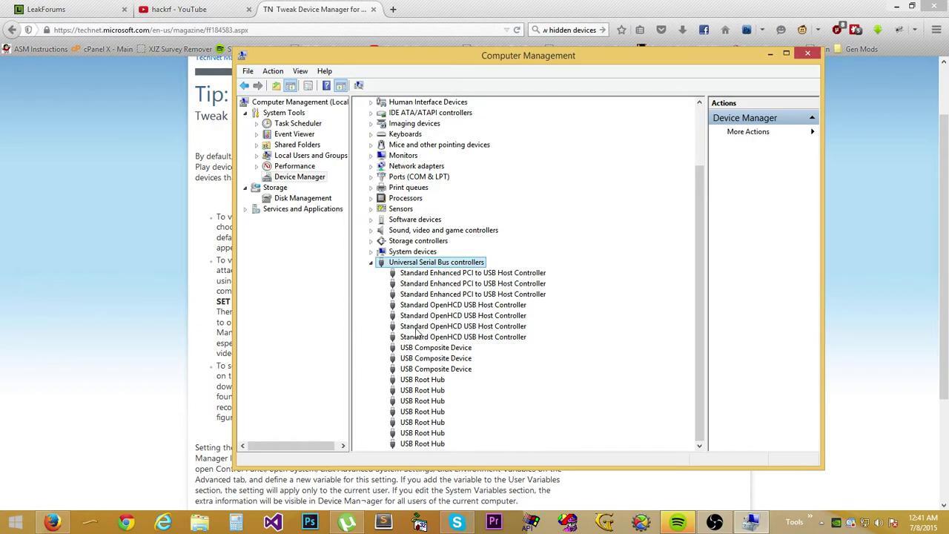
click(424, 274)
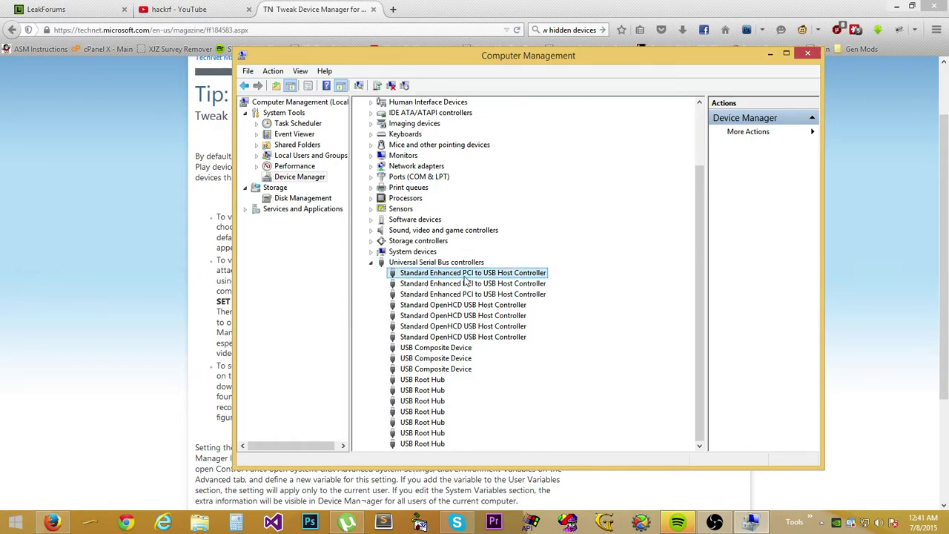
click(445, 294)
click(445, 285)
click(438, 305)
click(440, 284)
click(440, 274)
click(405, 264)
click(371, 262)
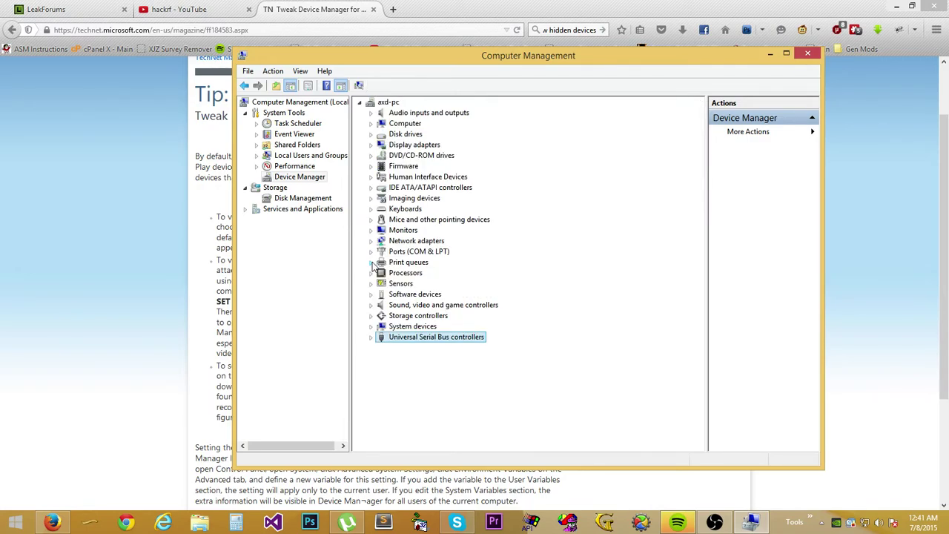
Look inside the Ports, Network adapters, Monitors, Mice and other pointing devices, and Keyboards categories, collapsing each one.
click(371, 252)
click(371, 251)
click(371, 241)
click(371, 241)
click(371, 230)
click(371, 230)
click(371, 220)
click(371, 220)
click(371, 208)
click(371, 208)
Check the devices under Imaging devices, IDE ATA/ATAPI controllers and Human Interface Devices, and collapse these categories.
click(371, 198)
click(371, 187)
click(371, 187)
click(371, 177)
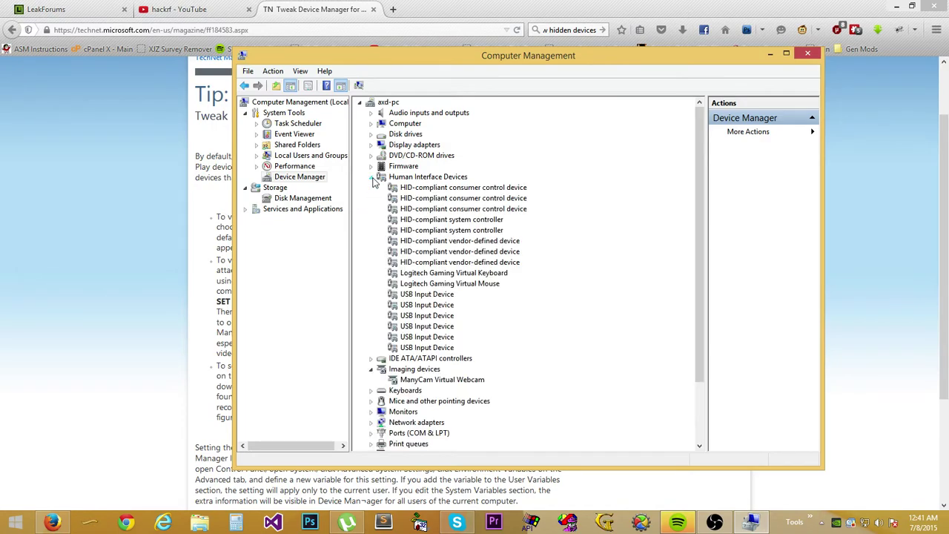
click(371, 177)
click(371, 187)
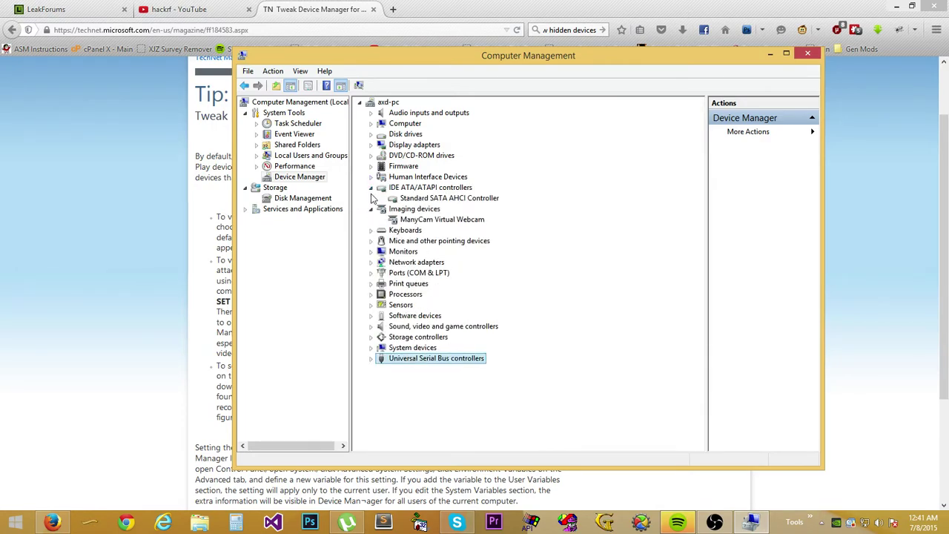
click(371, 187)
click(371, 198)
Expand Universal Serial Bus controllers again and view the actions available for the first Standard Enhanced PCI to USB Host Controller.
click(374, 339)
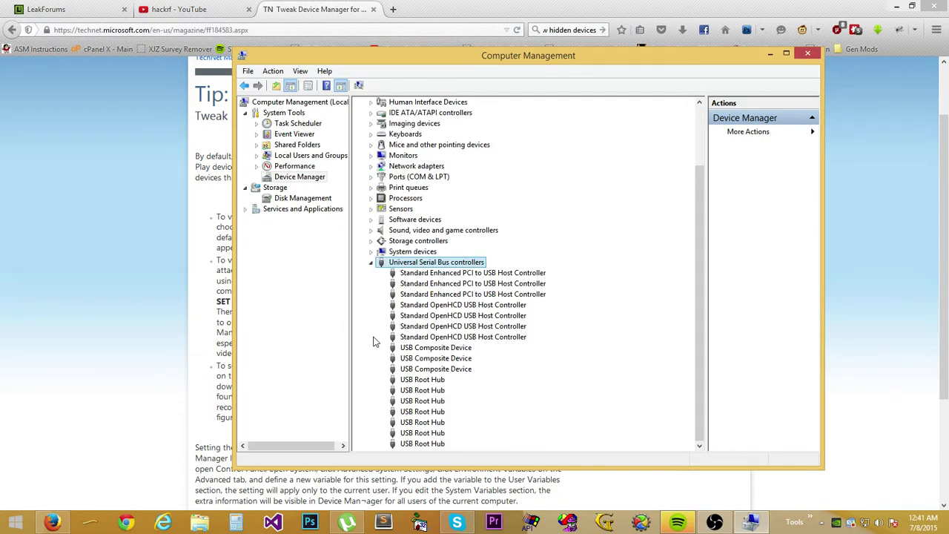
drag(489, 58, 441, 55)
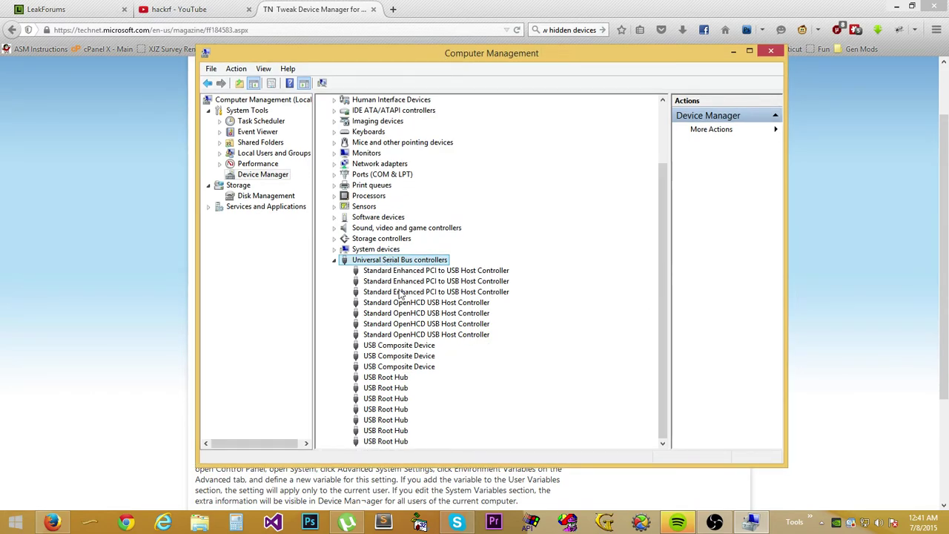
right_click(386, 272)
right_click(415, 276)
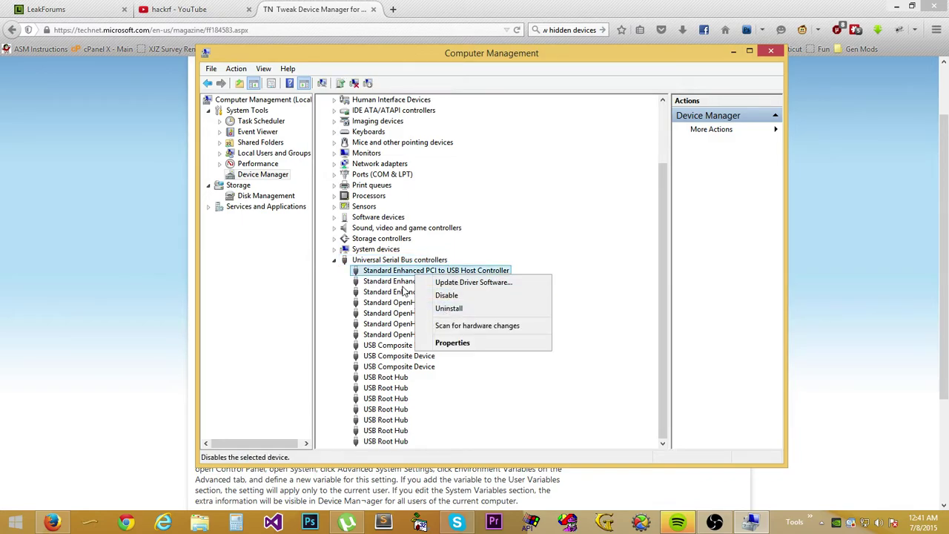
key(Escape)
Go through the Standard Enhanced PCI and Standard OpenHCD host controller entries and collapse the Universal Serial Bus controllers category.
click(395, 304)
click(404, 292)
click(407, 271)
click(405, 304)
click(405, 313)
click(407, 334)
click(405, 305)
click(402, 324)
click(404, 303)
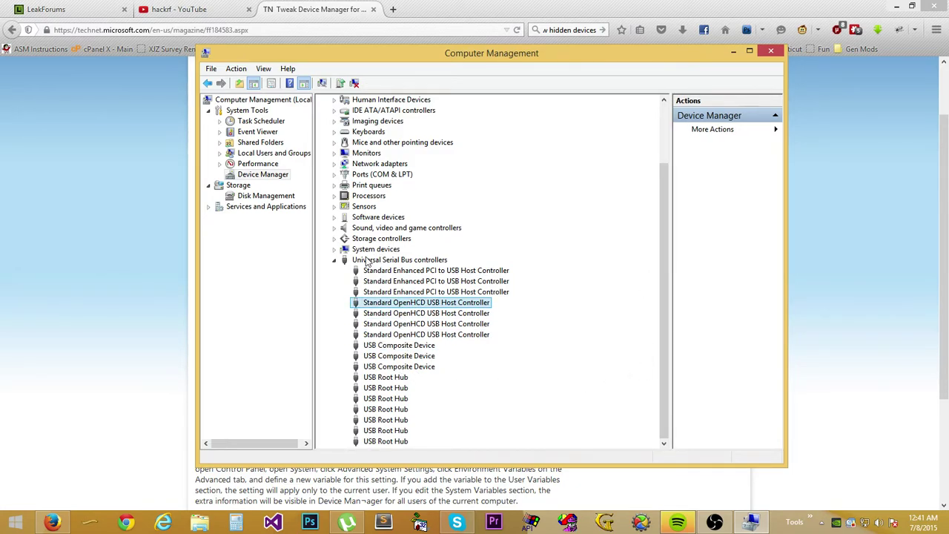
click(335, 261)
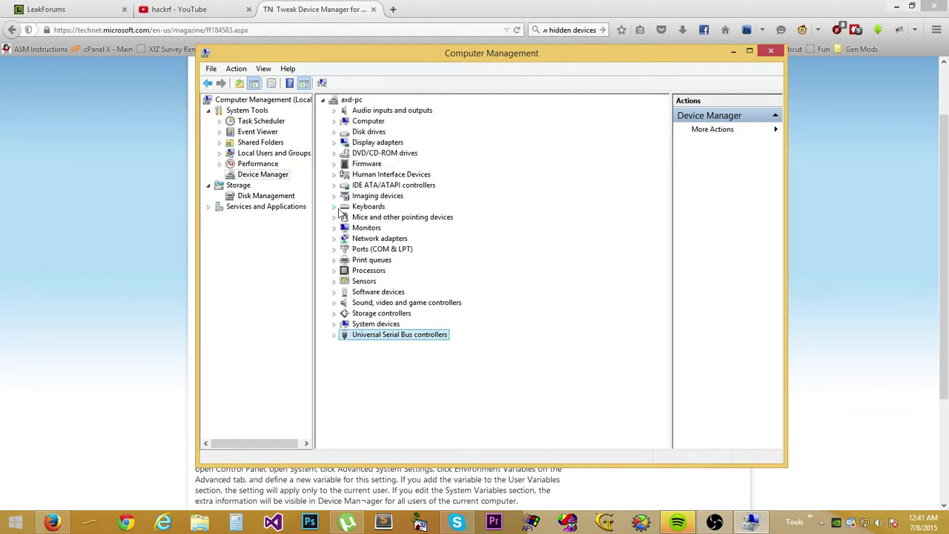
Expand the Keyboards category to view its HID Keyboard Device entries, and close Computer Management.
click(334, 207)
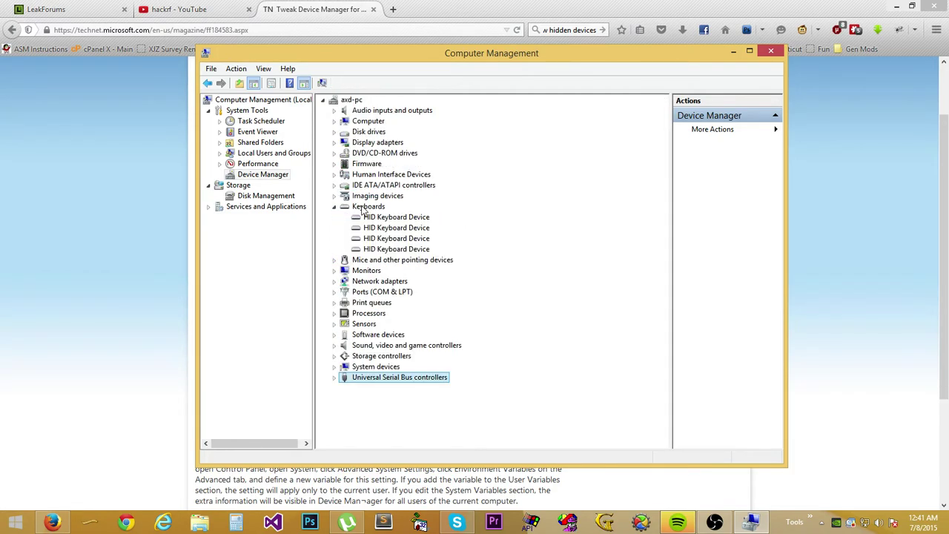
click(365, 208)
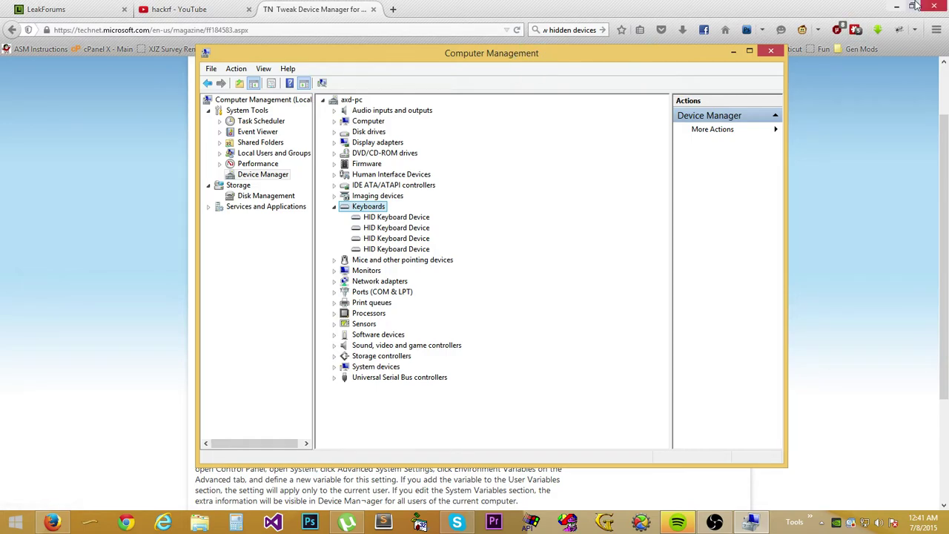
drag(708, 52, 710, 57)
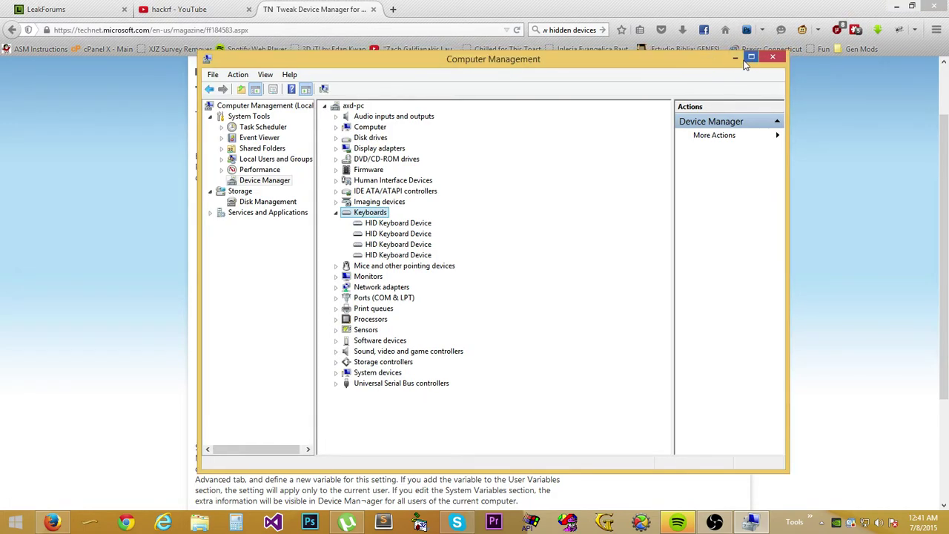
click(769, 59)
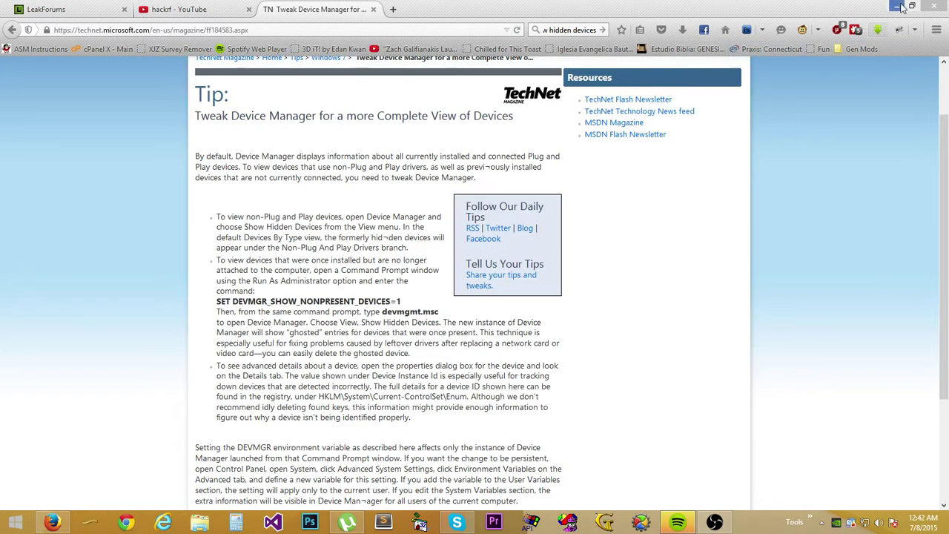
click(393, 8)
text(driver)
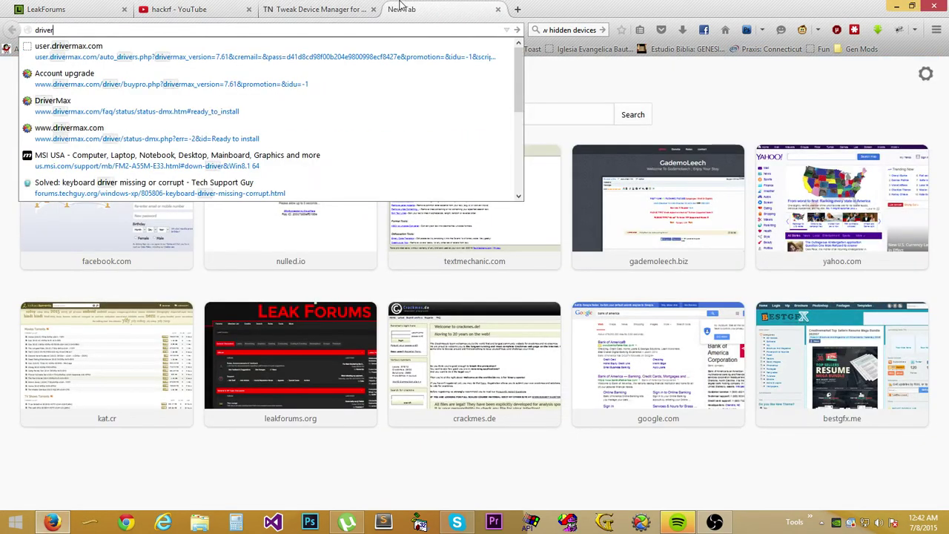
text(max)
key(Return)
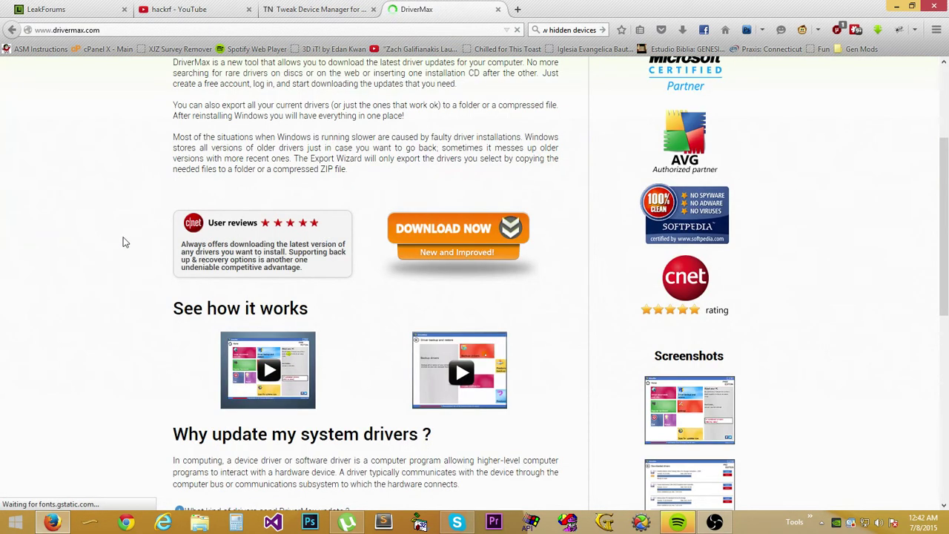
Read the introduction under "What is DriverMax ?" on the home page.
scroll(119, 234, up, 3)
drag(116, 193, 349, 304)
right_click(348, 304)
drag(195, 209, 404, 285)
click(386, 274)
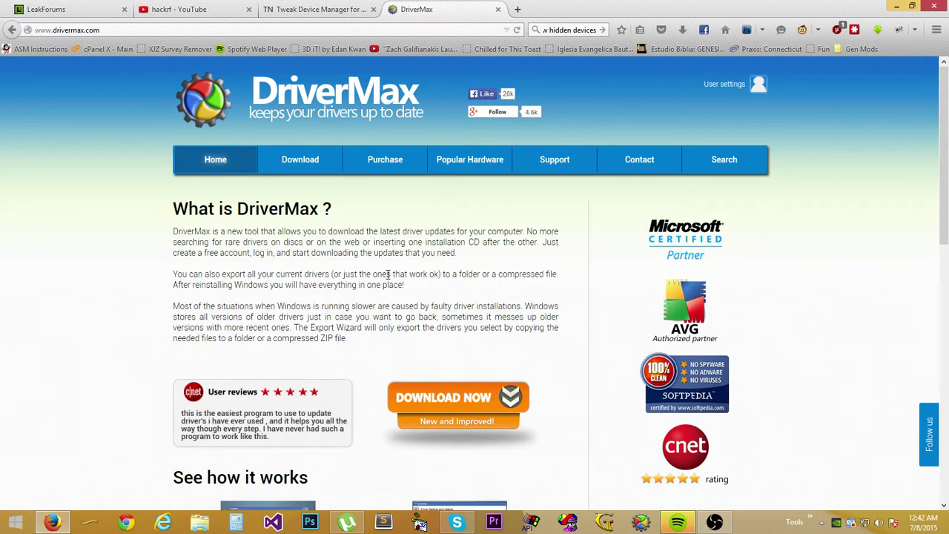
click(898, 6)
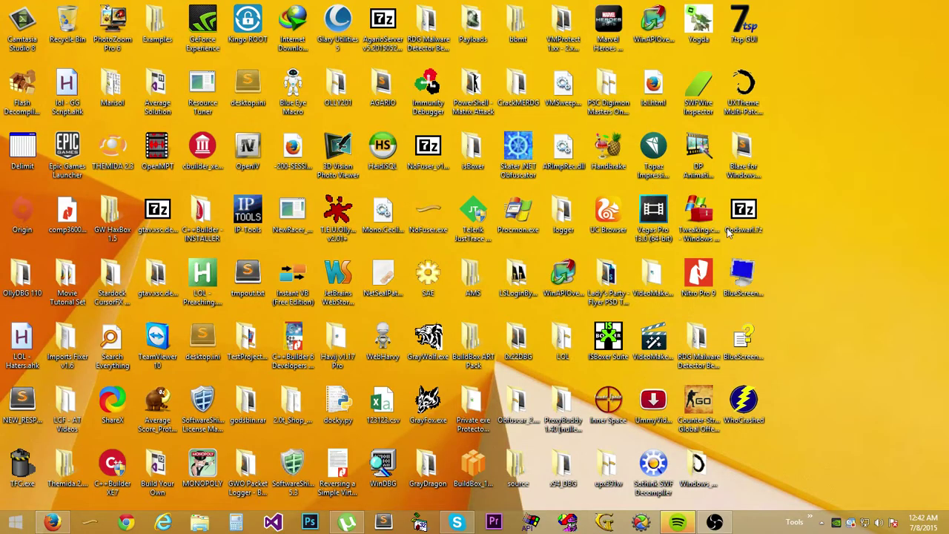
click(53, 523)
click(56, 523)
click(54, 523)
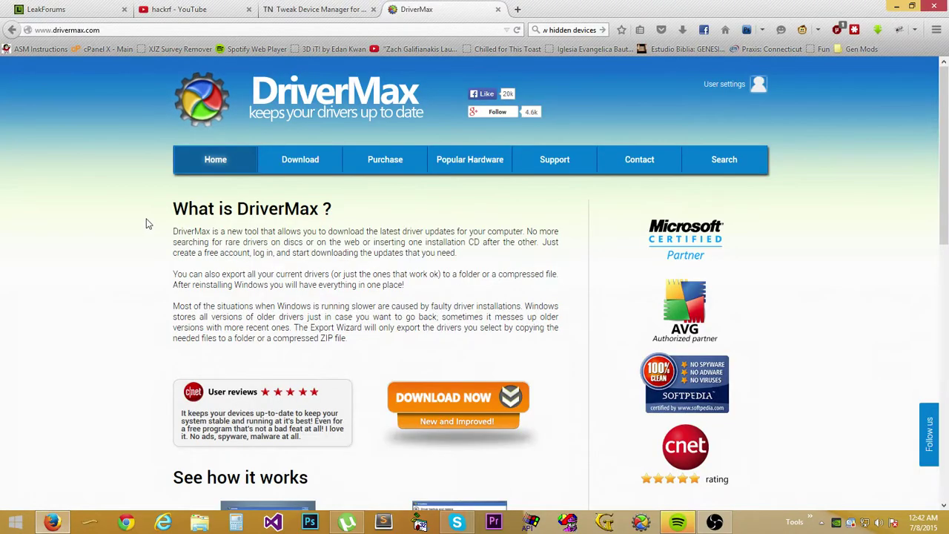
Examine the "What is DriverMax ?" heading and its first paragraph about downloading the latest driver updates.
double_click(296, 214)
drag(297, 214, 237, 214)
click(324, 212)
drag(323, 212, 236, 214)
click(115, 262)
scroll(90, 249, down, 3)
scroll(90, 249, up, 3)
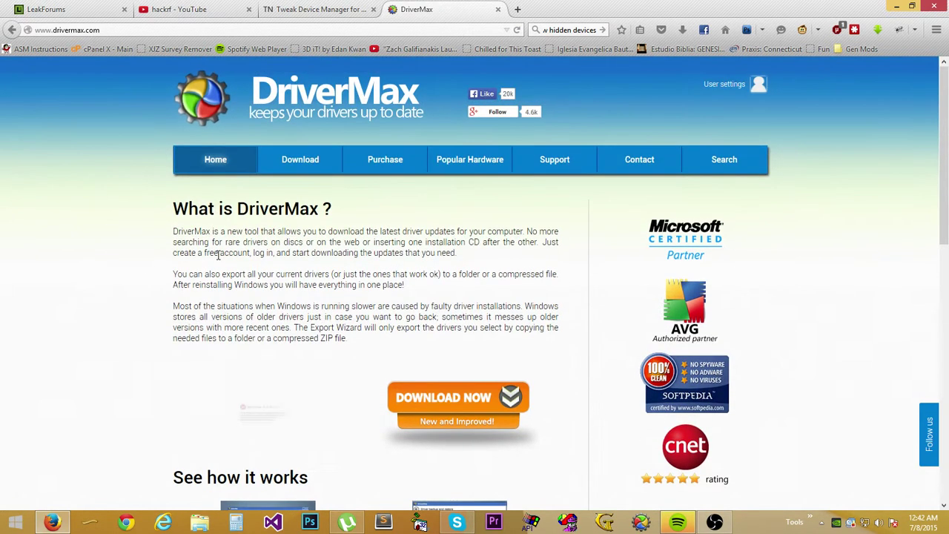
drag(199, 208, 330, 242)
click(441, 251)
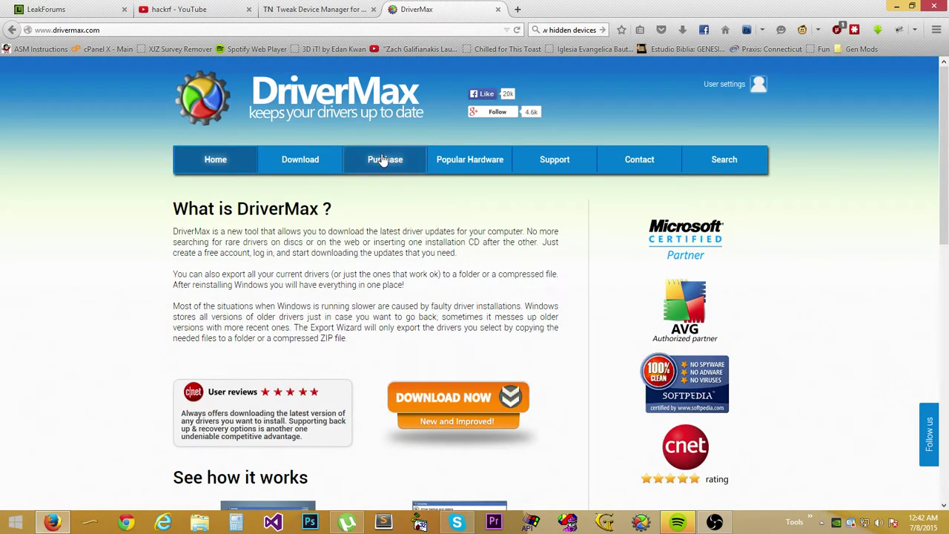
Look through the home page's user reviews, demo videos and "Why update my system drivers ?" section.
drag(945, 168, 945, 232)
scroll(96, 248, down, 1)
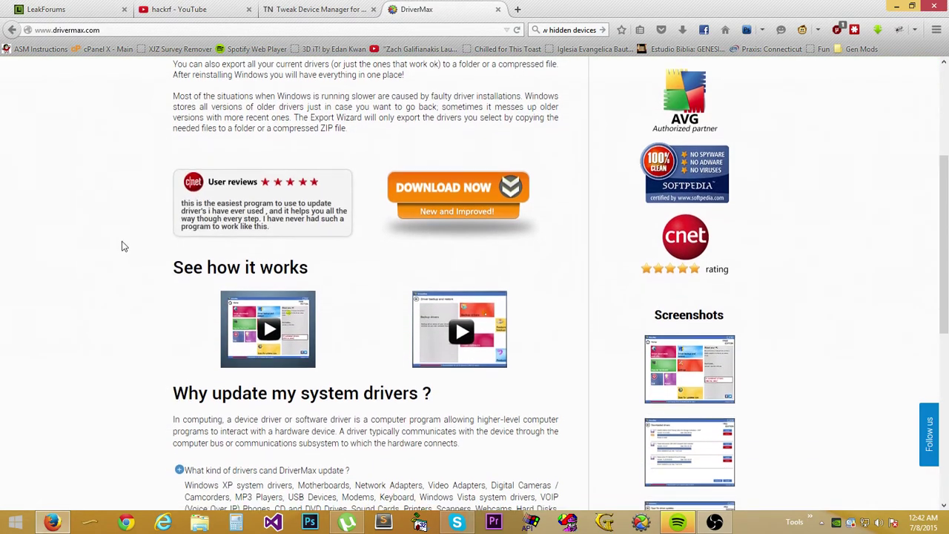
scroll(123, 252, down, 3)
scroll(123, 261, down, 4)
scroll(133, 222, up, 7)
scroll(146, 236, up, 2)
Go over all the DriverMax description paragraphs, including driver export and faulty installations, and check the page sections below them.
drag(349, 339, 171, 225)
right_click(386, 314)
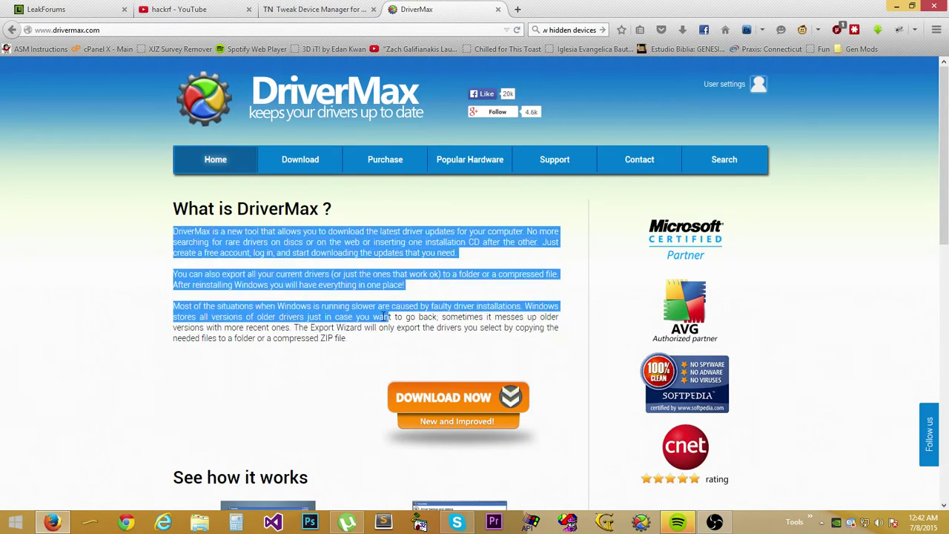
key(Escape)
drag(373, 327, 213, 242)
drag(178, 213, 173, 209)
click(173, 209)
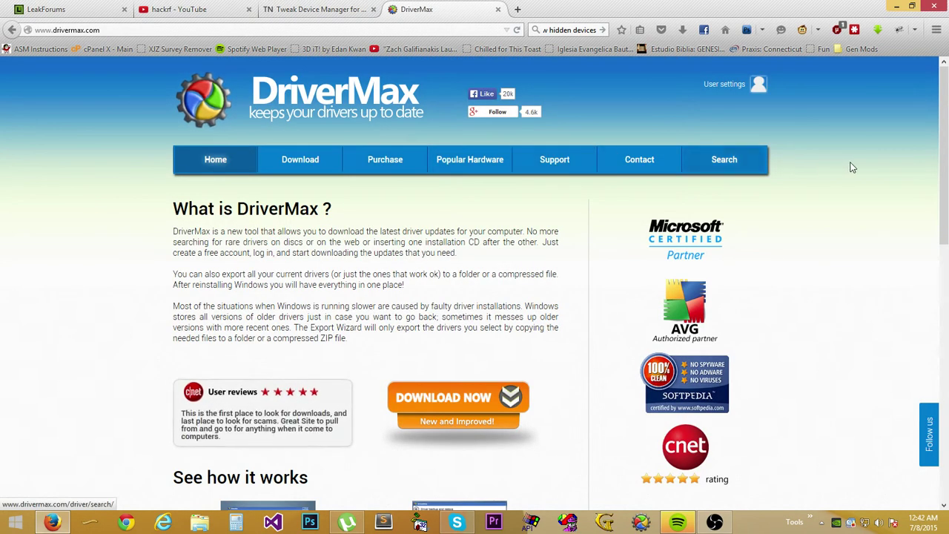
scroll(946, 170, down, 1)
drag(386, 322, 148, 195)
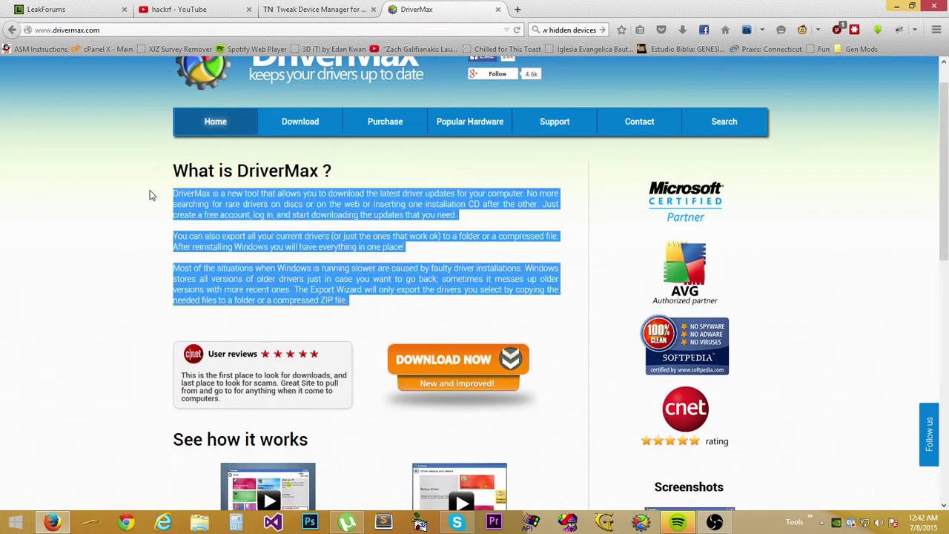
right_click(373, 297)
click(234, 187)
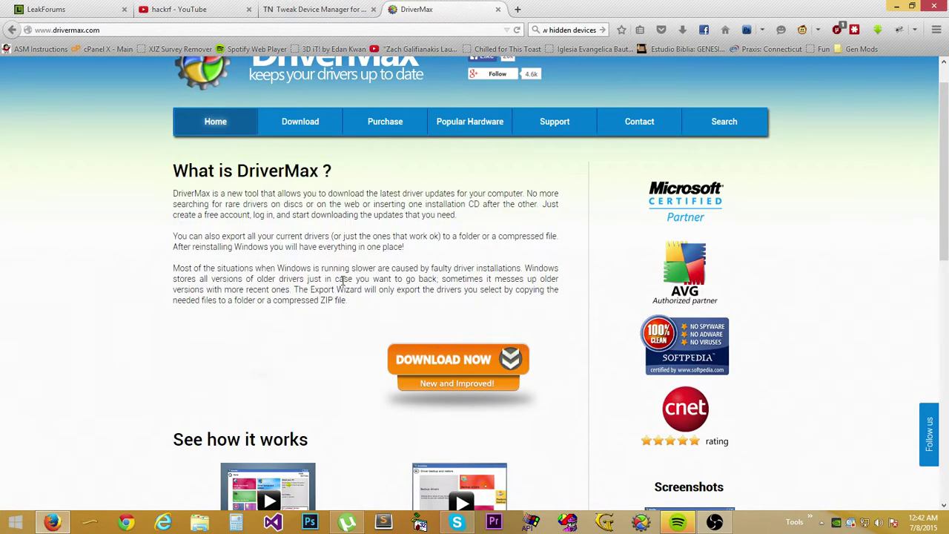
middle_click(58, 181)
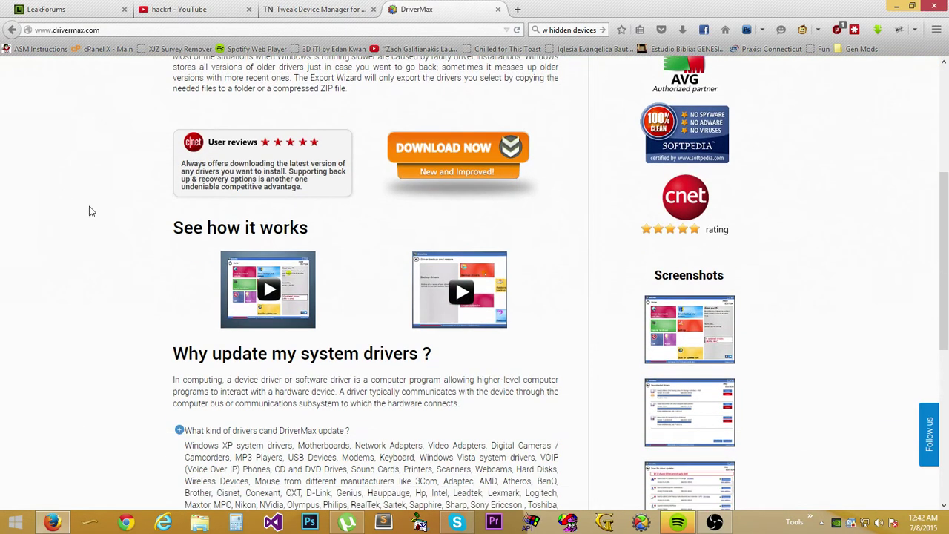
scroll(54, 243, up, 5)
scroll(54, 243, up, 3)
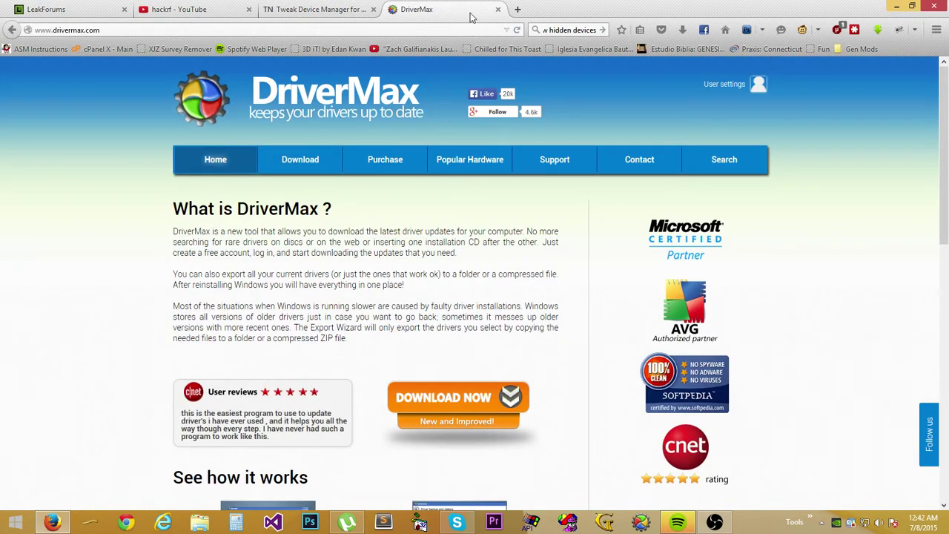
Minimize the browser, search the installed programs for "driver" and launch DriverMax.
click(898, 6)
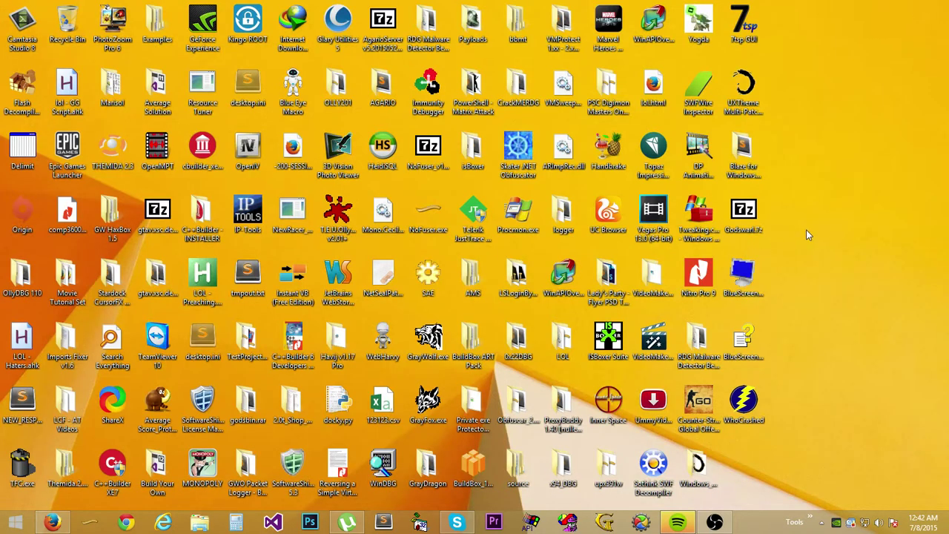
click(16, 524)
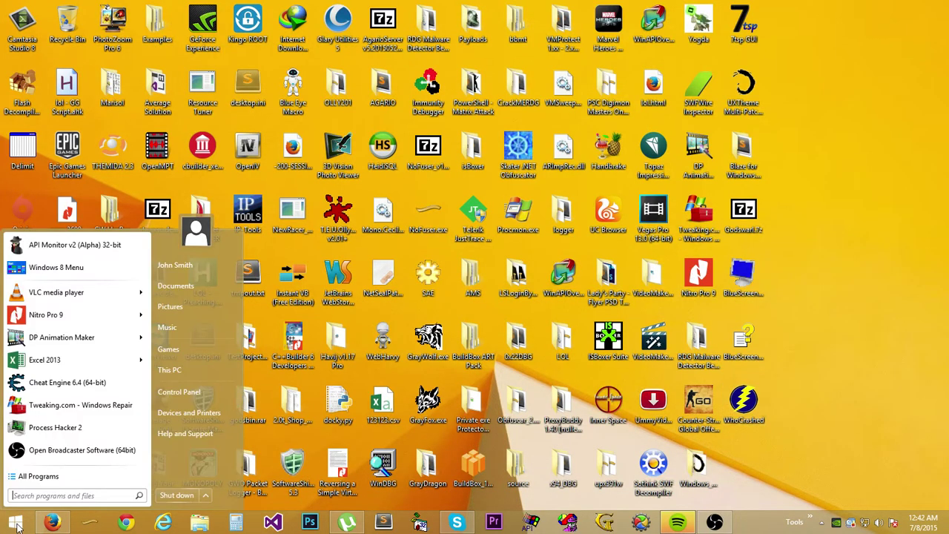
text(driver)
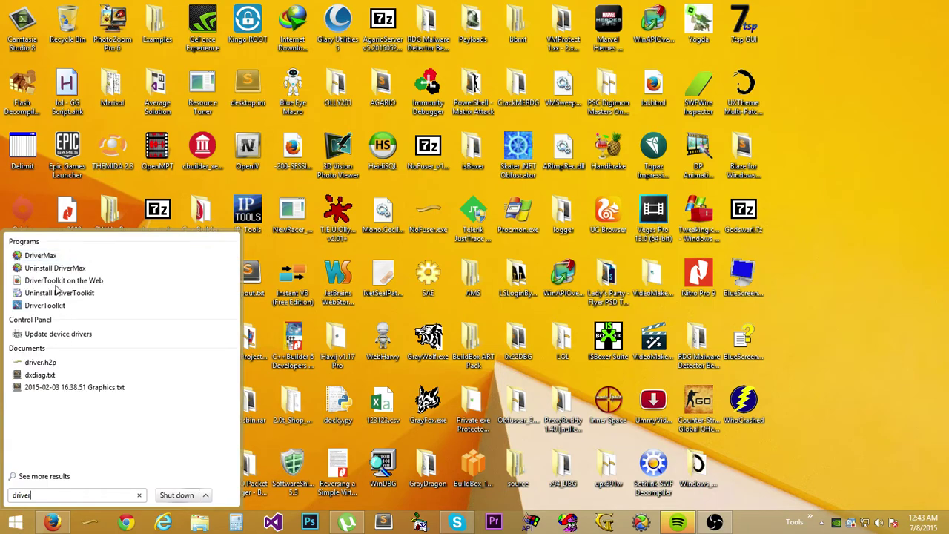
click(40, 255)
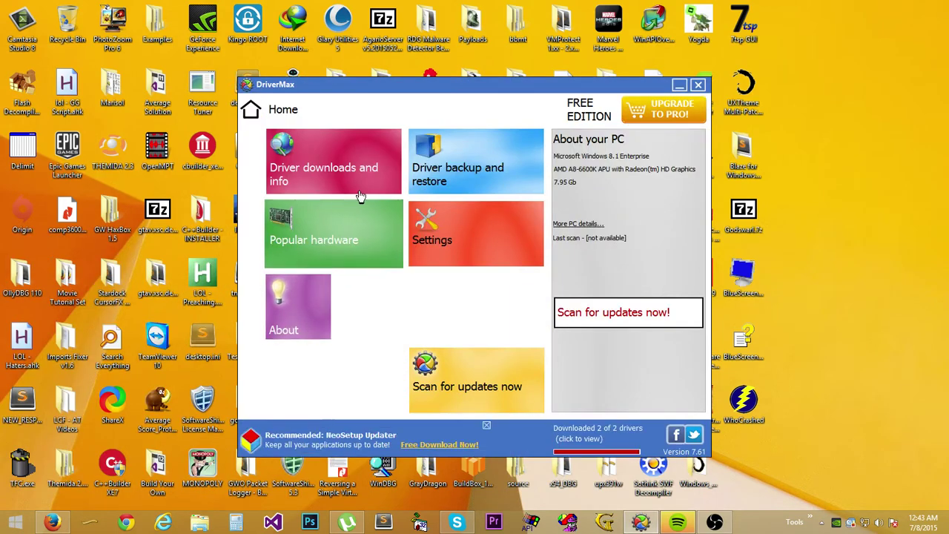
Run a scan for driver updates from Driver downloads and info.
drag(479, 85, 504, 77)
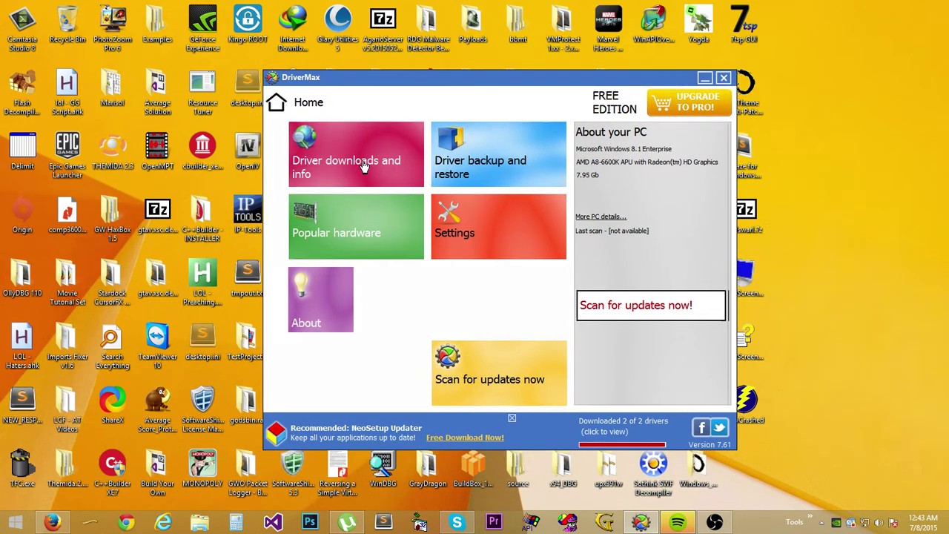
click(364, 168)
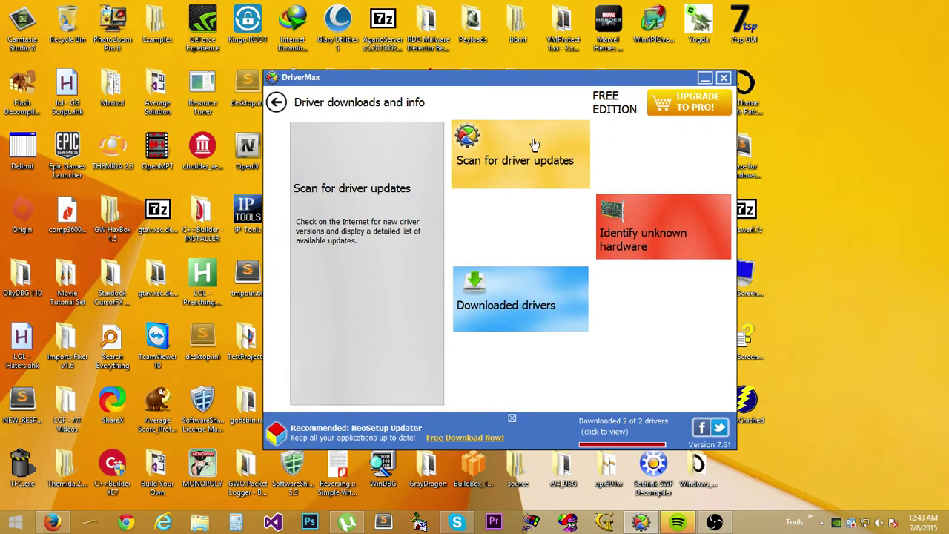
click(534, 144)
drag(511, 80, 572, 114)
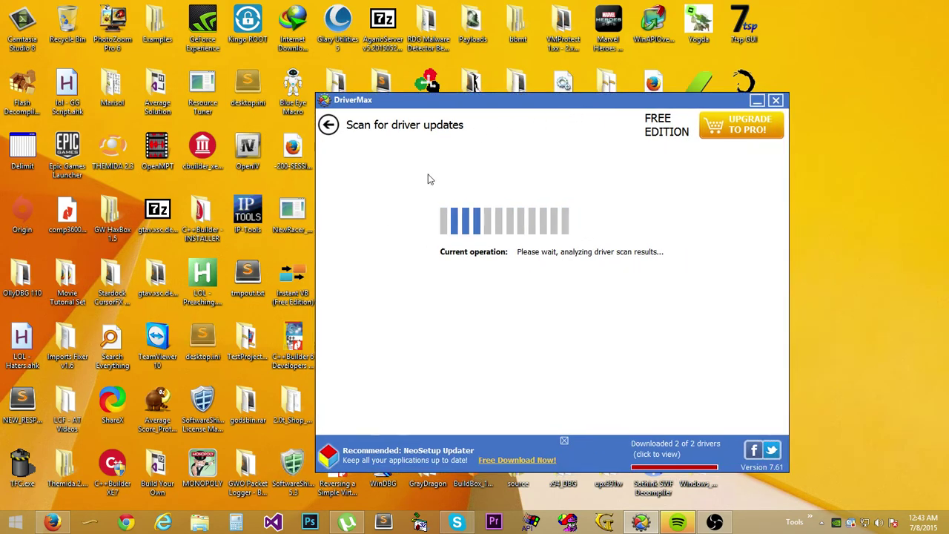
drag(494, 106, 461, 113)
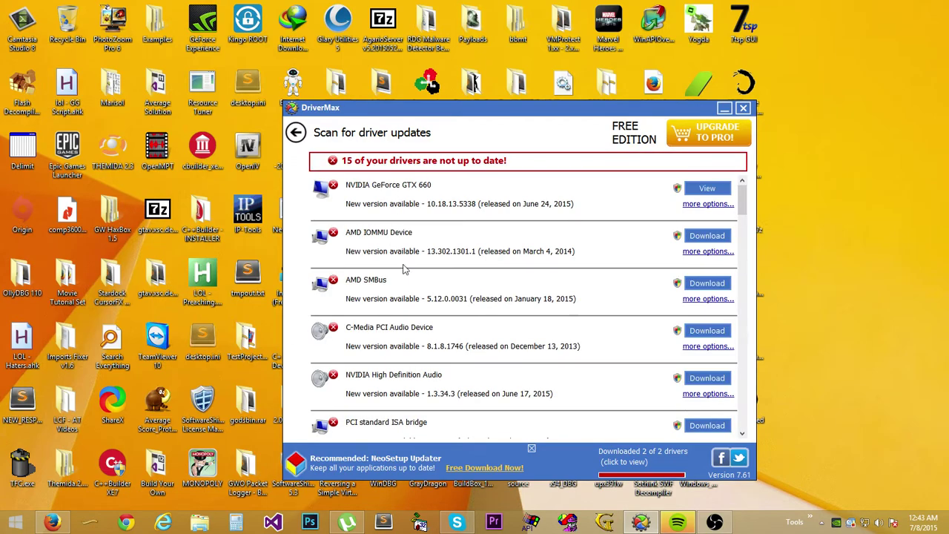
Review the driver scan results, checking which USB host controllers, HID and input devices have new versions available.
scroll(404, 271, down, 6)
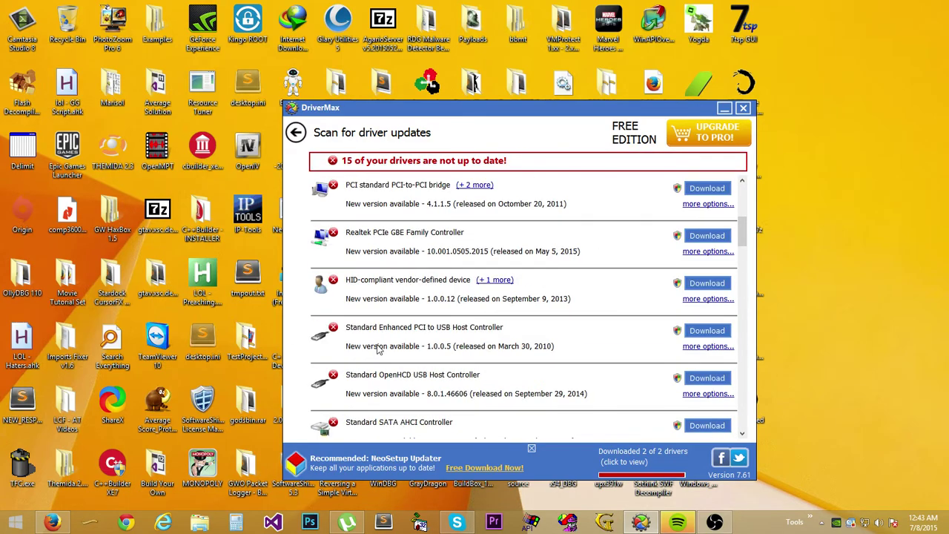
scroll(382, 347, down, 1)
scroll(416, 337, down, 1)
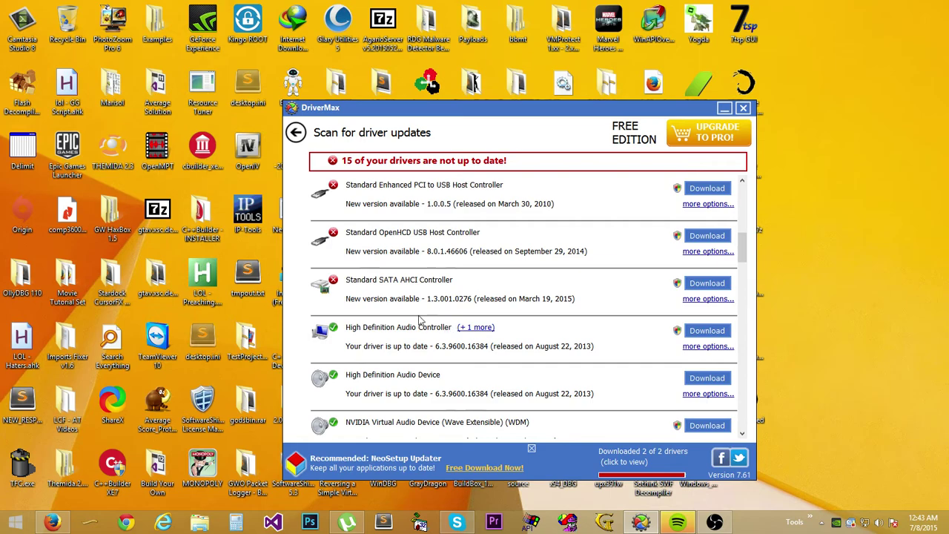
scroll(404, 319, up, 9)
scroll(346, 232, down, 3)
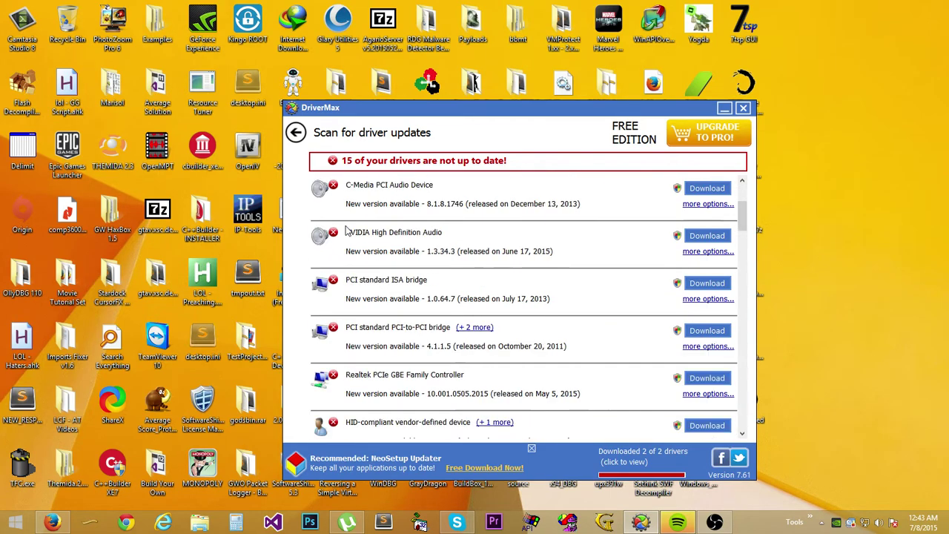
scroll(346, 231, down, 6)
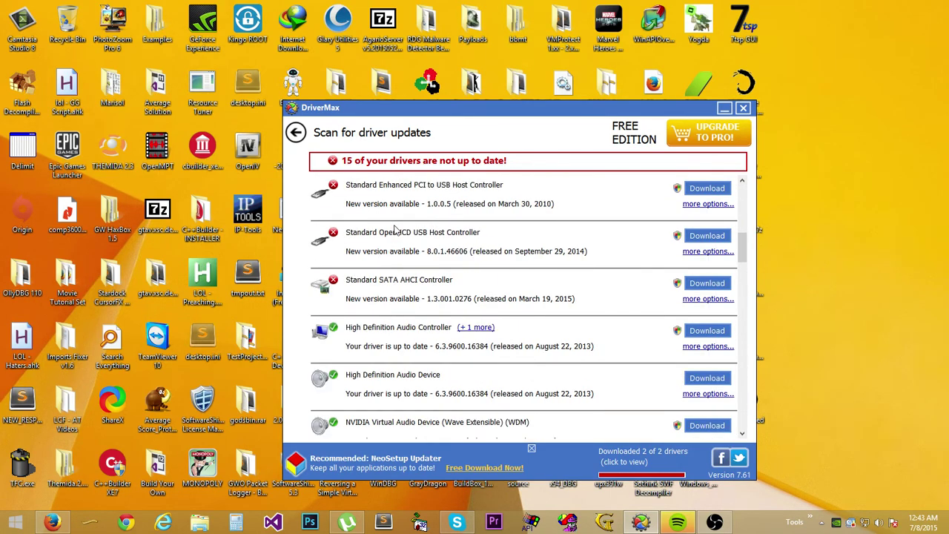
scroll(395, 231, down, 18)
scroll(378, 286, up, 4)
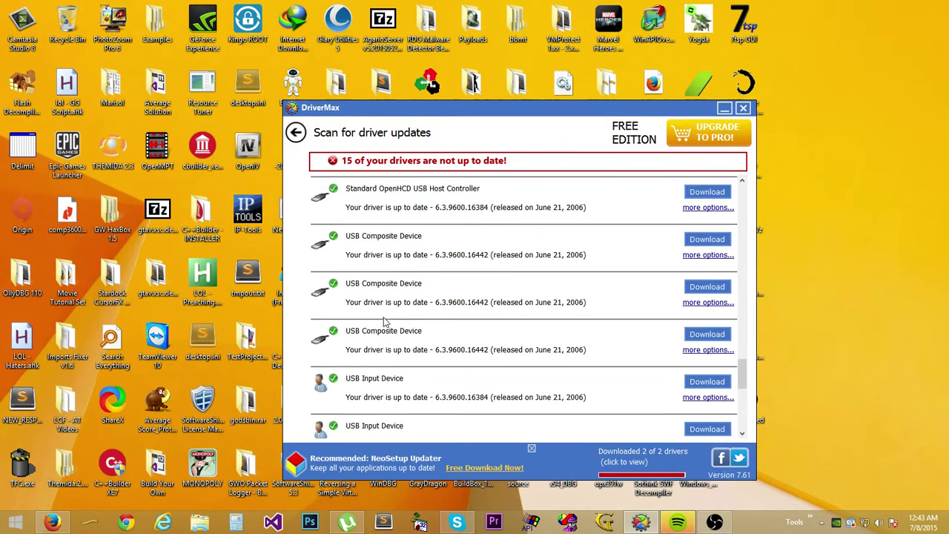
scroll(384, 321, up, 20)
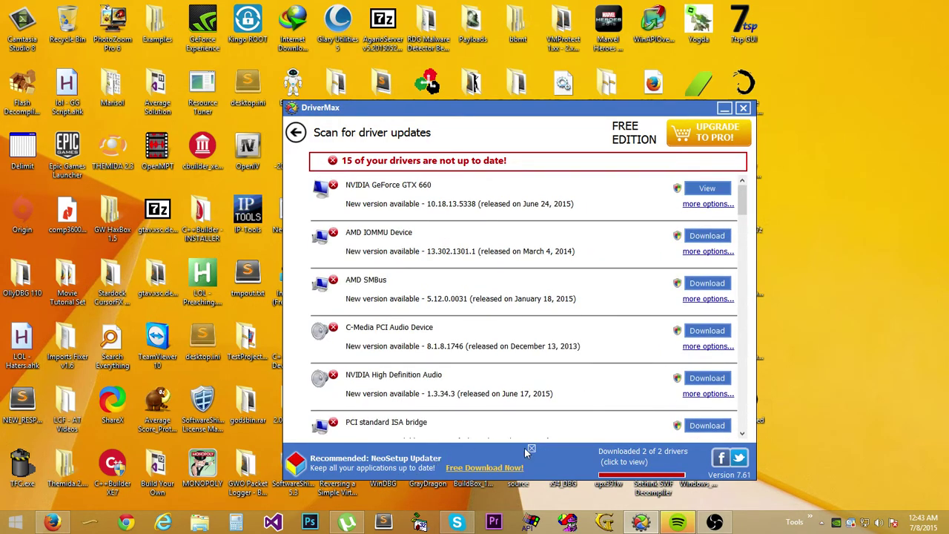
Show the downloaded drivers list with the NVIDIA GeForce GTX 660 and HID Keyboard Device entries.
click(634, 458)
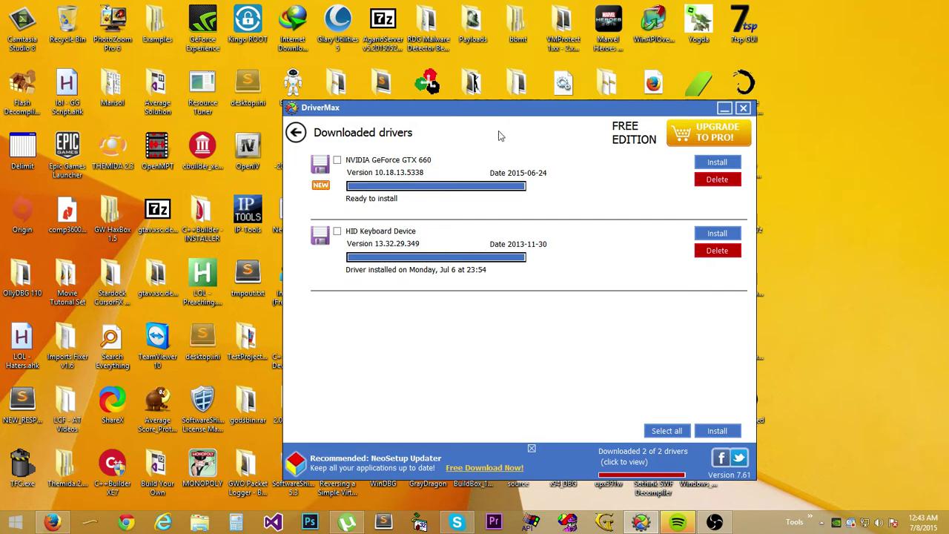
drag(467, 110, 435, 107)
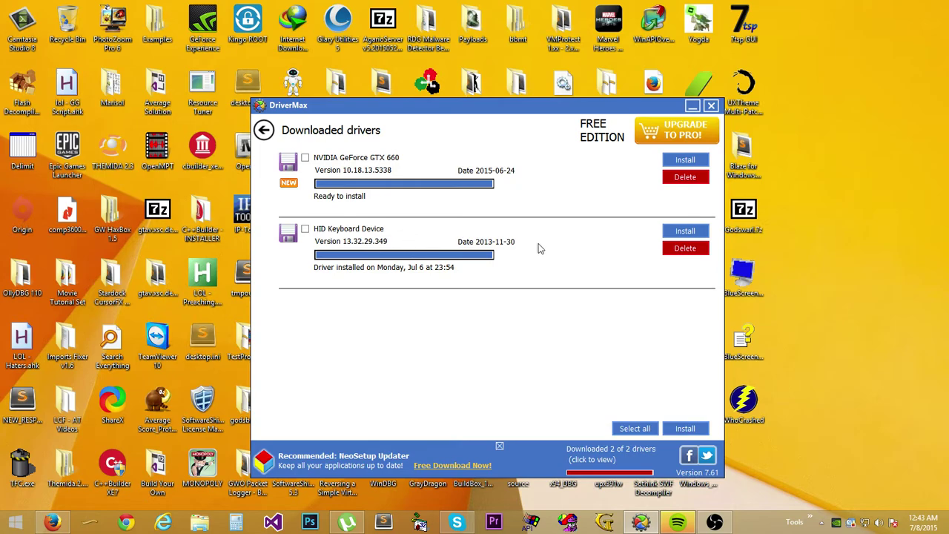
mouse_move(501, 111)
mouse_down()
mouse_move(522, 105)
mouse_move(483, 94)
mouse_move(529, 89)
mouse_move(519, 108)
mouse_up()
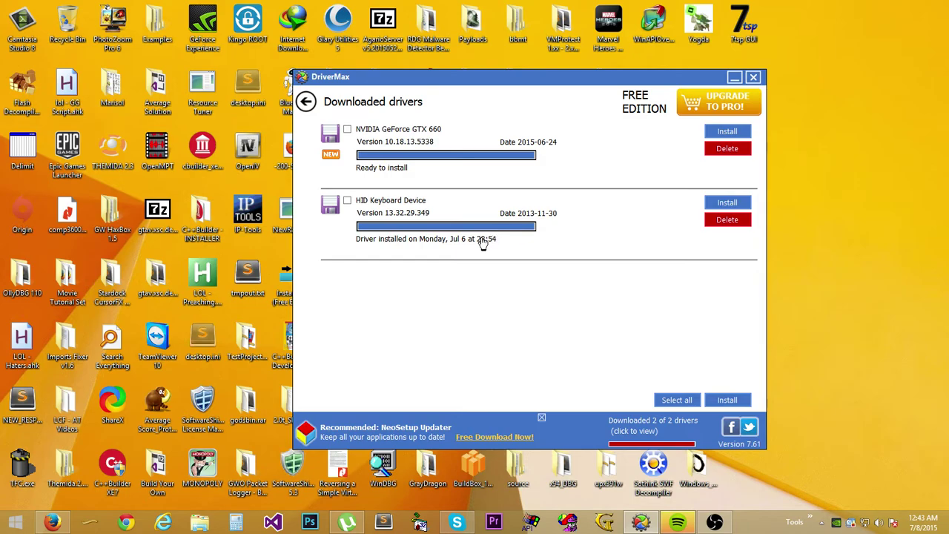
drag(521, 89, 501, 75)
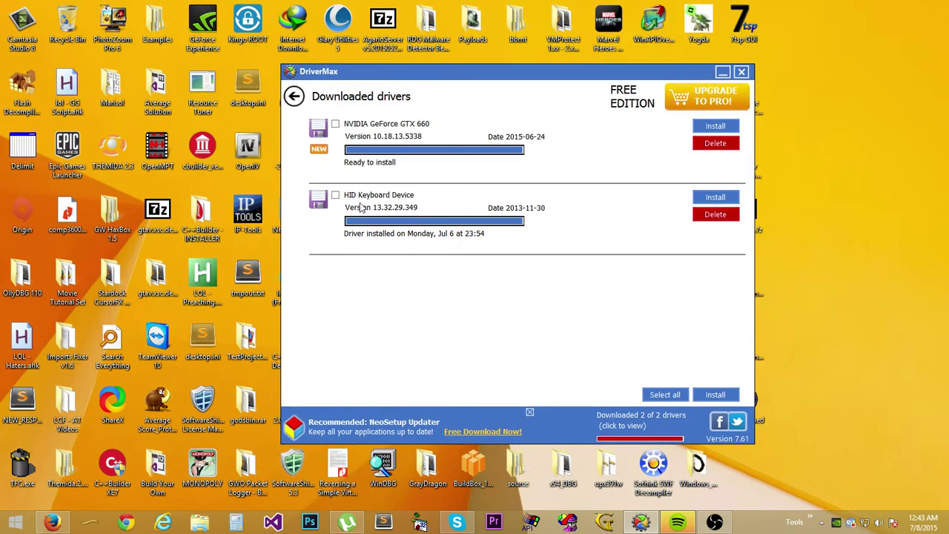
drag(519, 79, 531, 82)
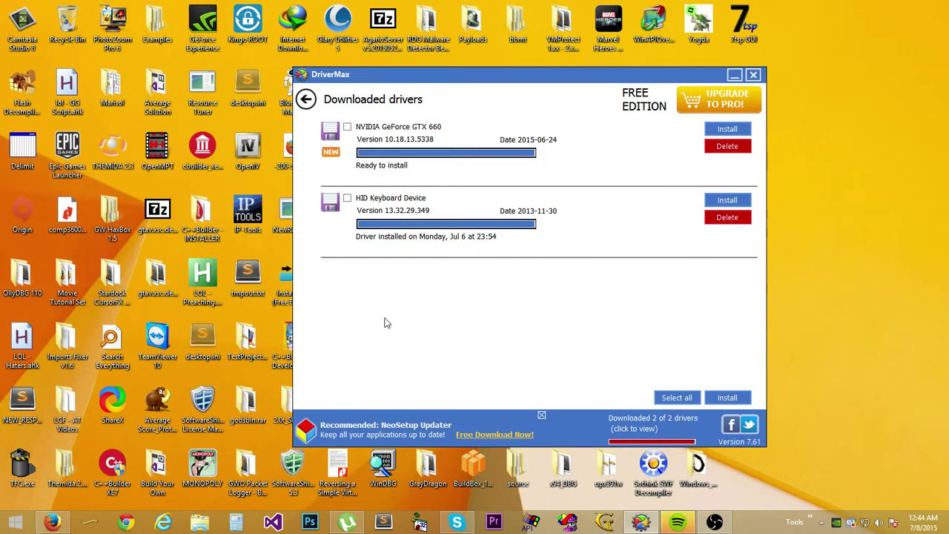
click(52, 523)
click(52, 523)
Open Computer Management for This PC, show Device Manager and expand the Keyboards category.
key(super)
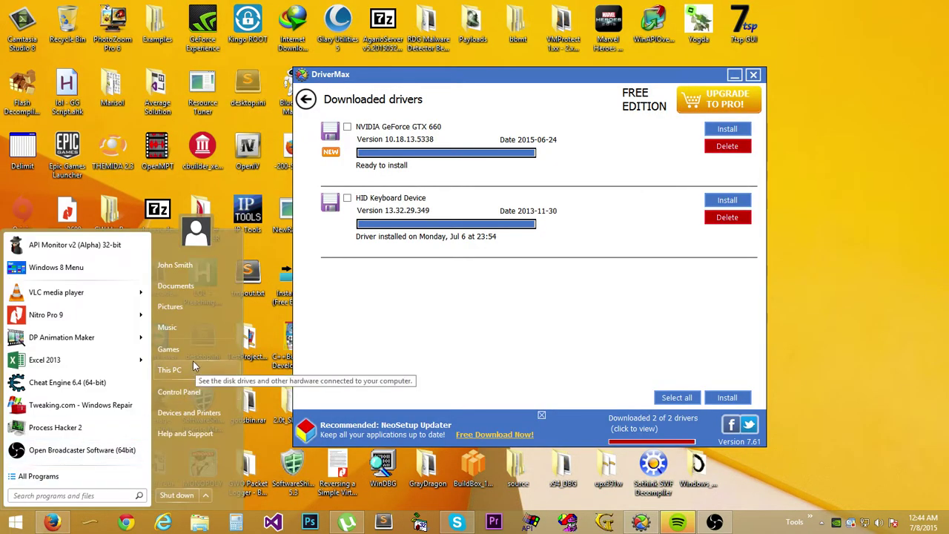
right_click(192, 360)
key(Escape)
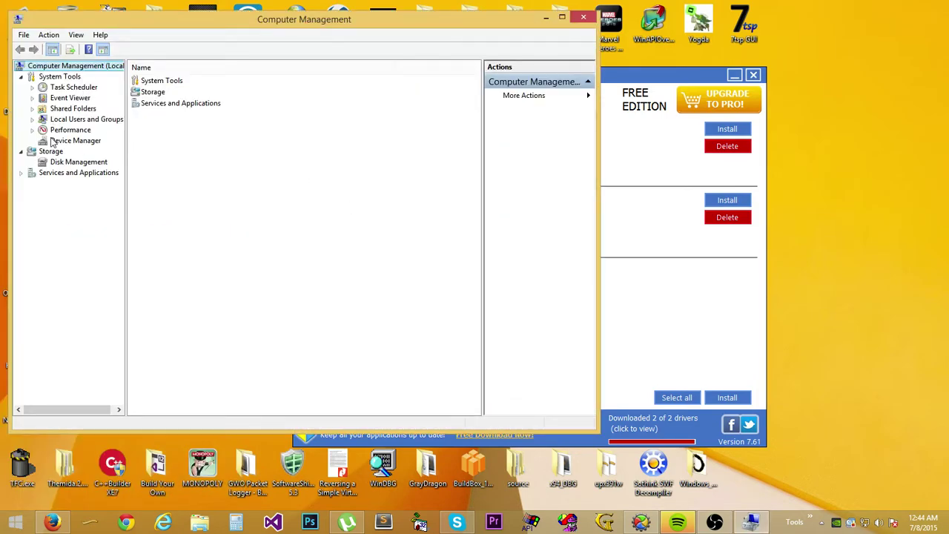
click(53, 143)
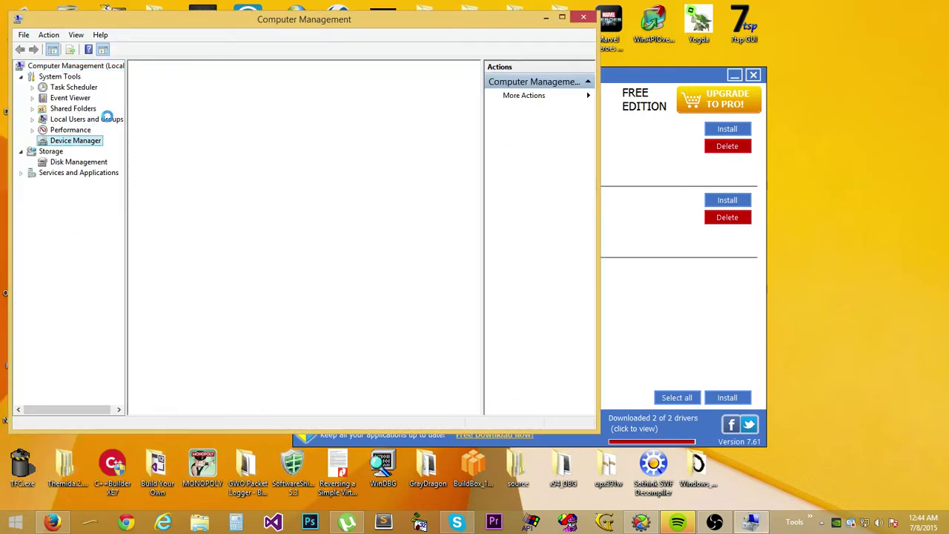
click(163, 304)
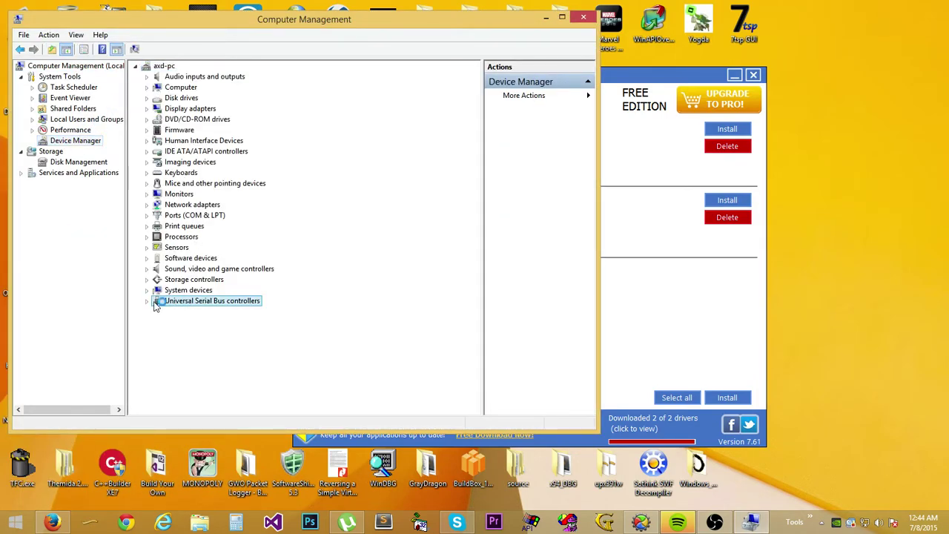
double_click(155, 301)
click(147, 227)
click(147, 173)
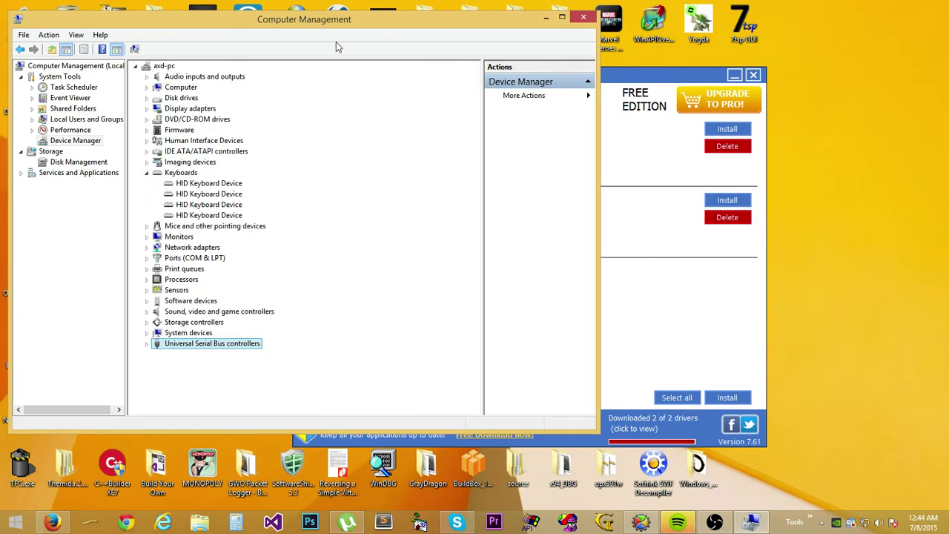
drag(341, 20, 379, 41)
Look at the actions available for the first HID Keyboard Device, such as Uninstall, without applying any.
click(263, 205)
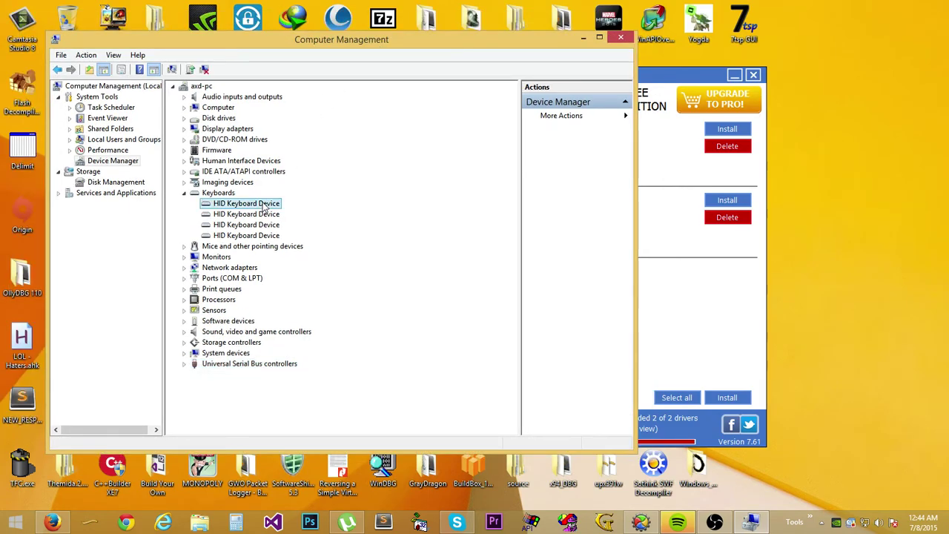
right_click(263, 206)
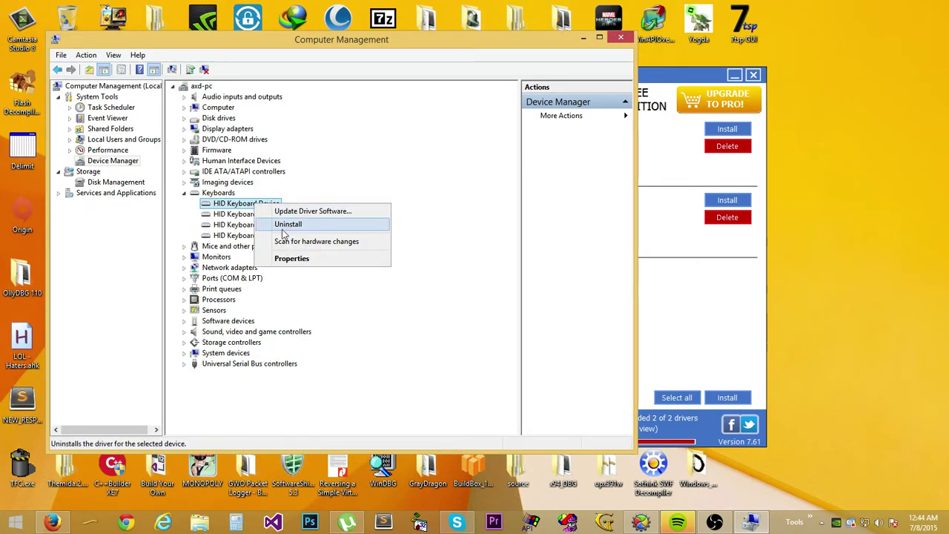
click(240, 205)
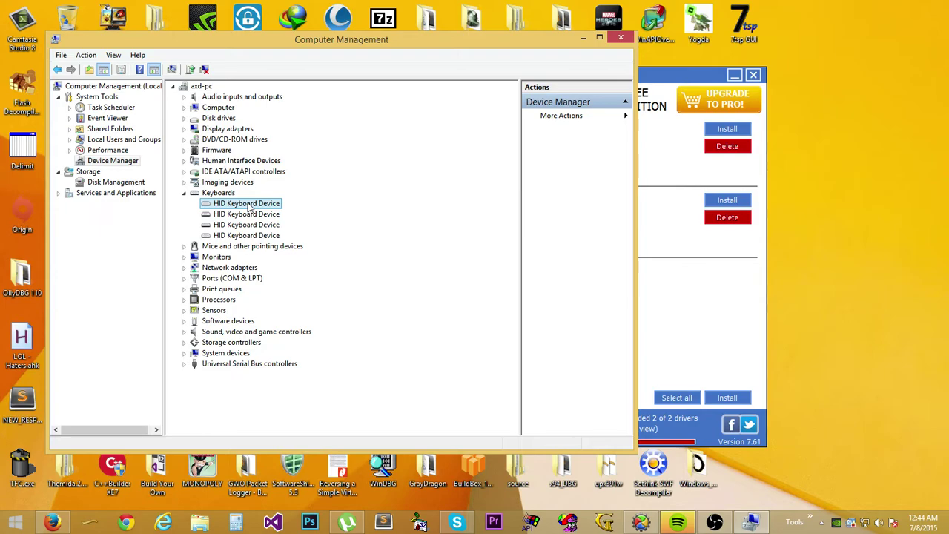
right_click(249, 209)
click(247, 228)
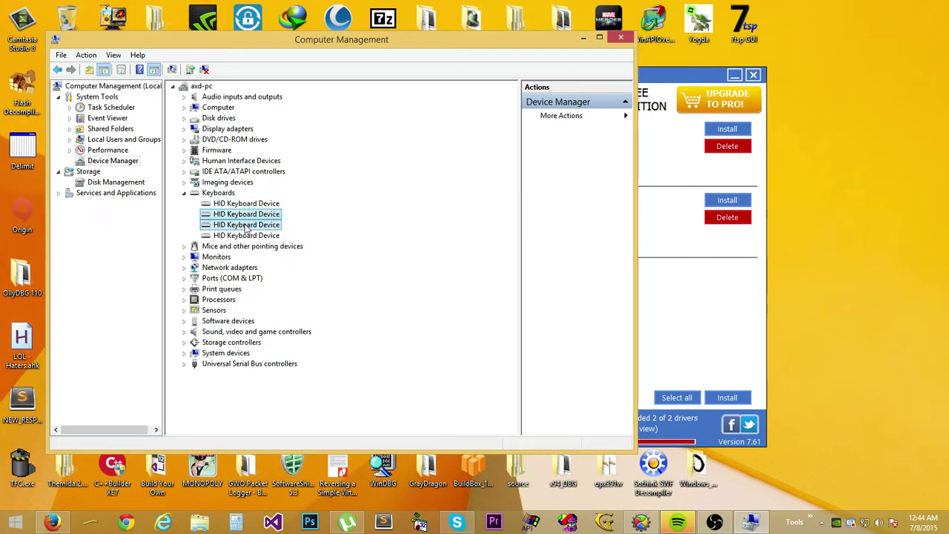
Go through the HID Keyboard Device entries one by one and collapse the Keyboards category.
click(250, 214)
click(246, 204)
click(246, 225)
click(254, 236)
click(248, 213)
click(248, 224)
click(246, 204)
click(226, 194)
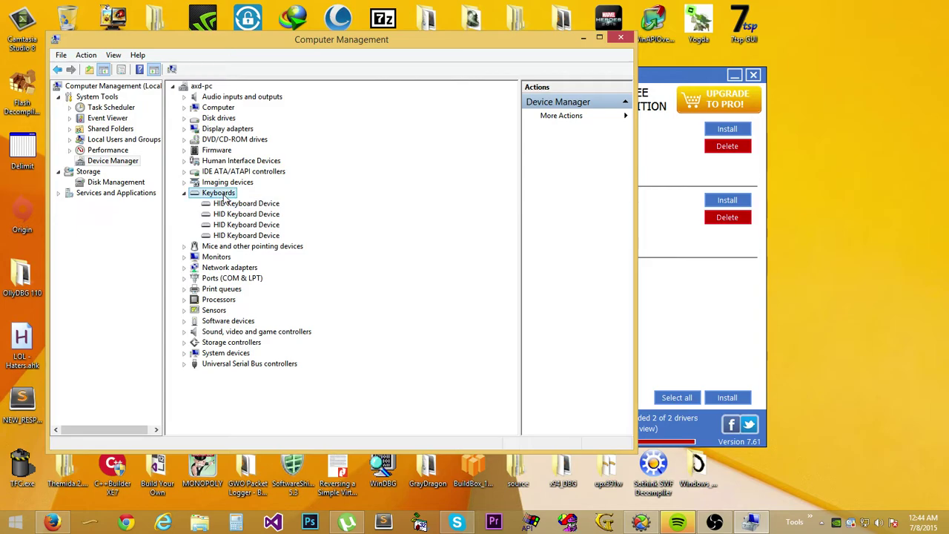
click(185, 195)
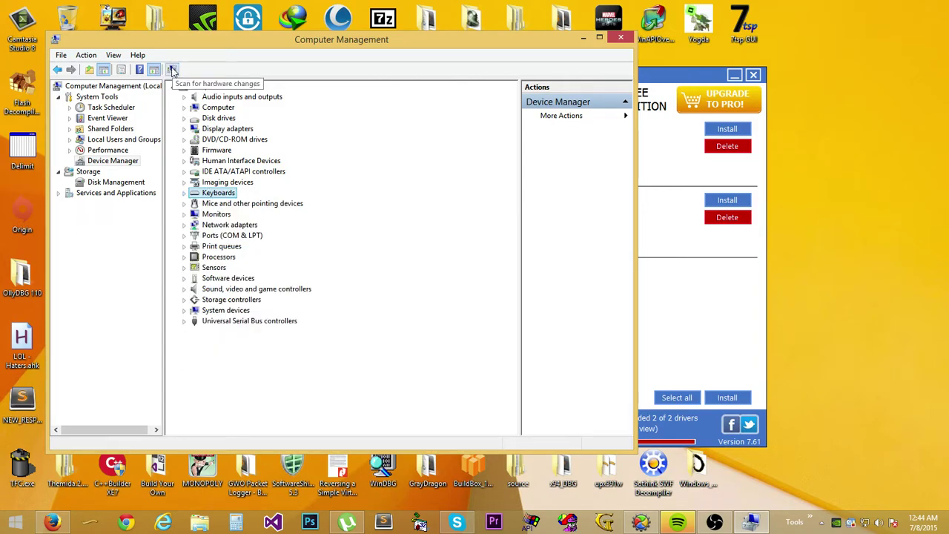
Arrange the Computer Management and DriverMax windows side by side, with the Keyboards category selected in Device Manager.
drag(388, 46, 363, 79)
drag(675, 81, 854, 10)
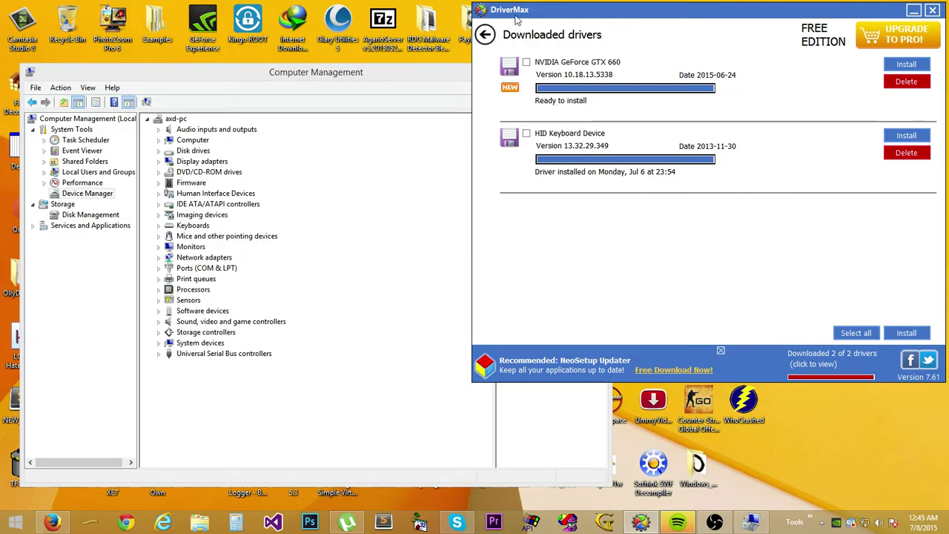
click(194, 226)
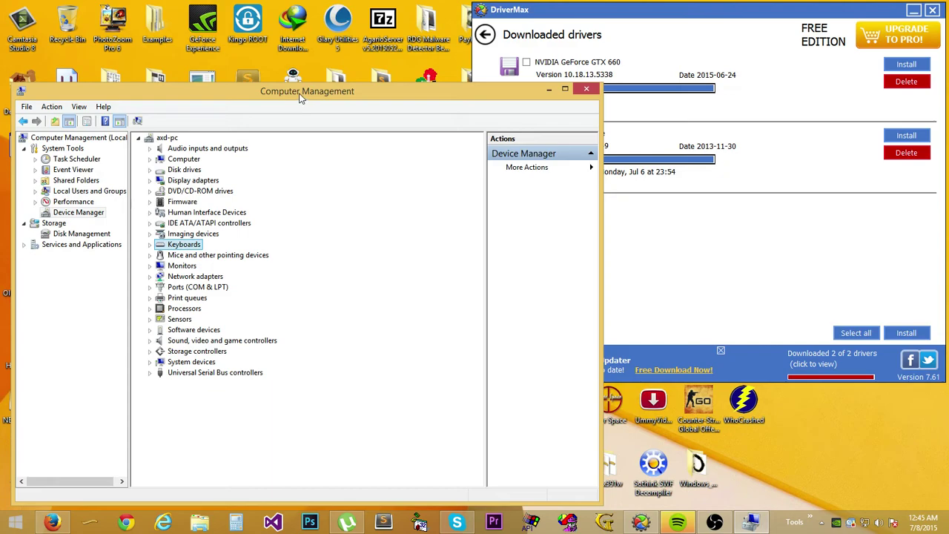
mouse_move(304, 95)
mouse_down()
mouse_move(293, 99)
mouse_move(316, 94)
mouse_up()
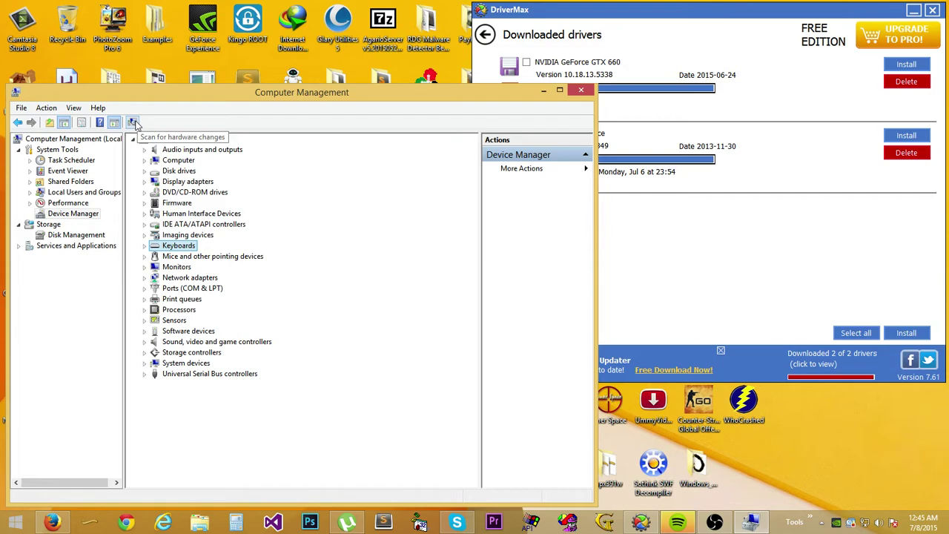
Scan for hardware changes in Device Manager.
click(133, 122)
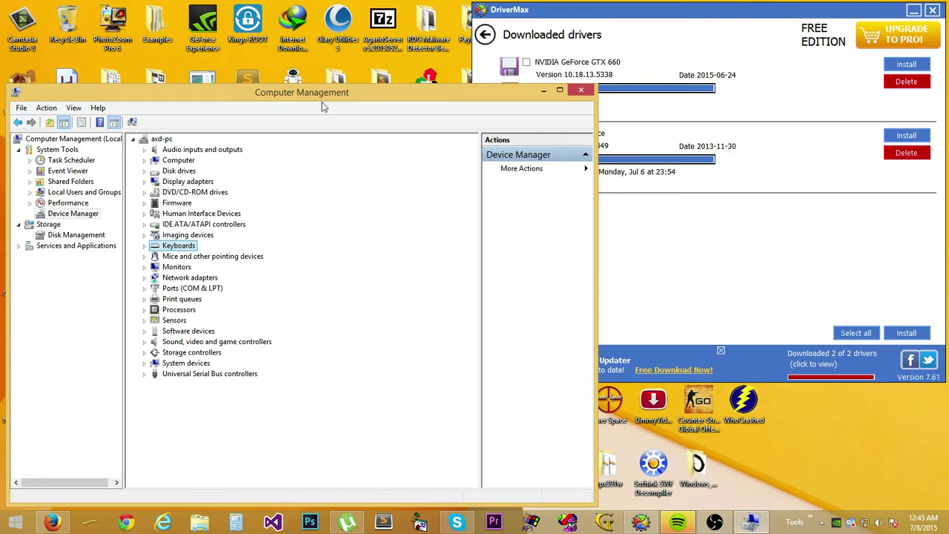
drag(330, 99, 318, 106)
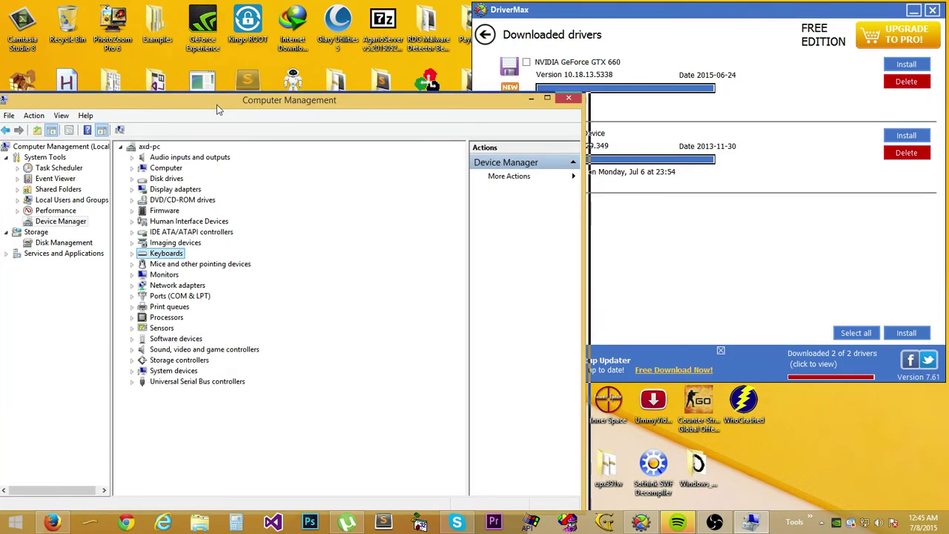
drag(212, 110, 218, 110)
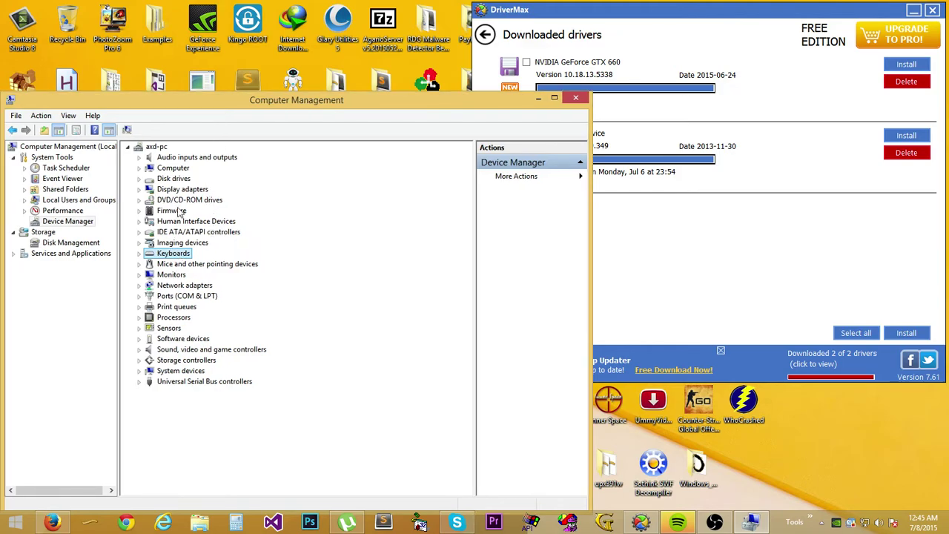
click(127, 130)
Close DriverMax and move the Computer Management window to the middle of the desktop.
click(774, 209)
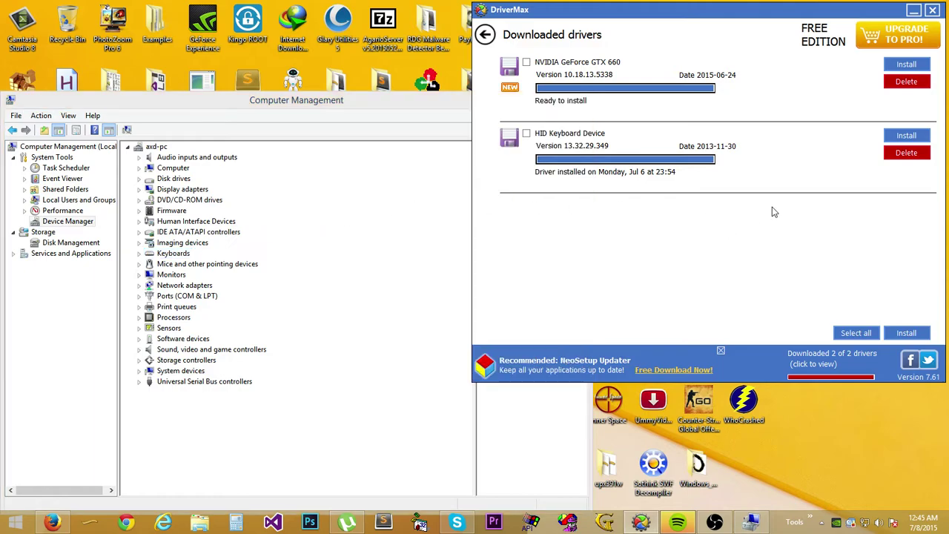
click(932, 13)
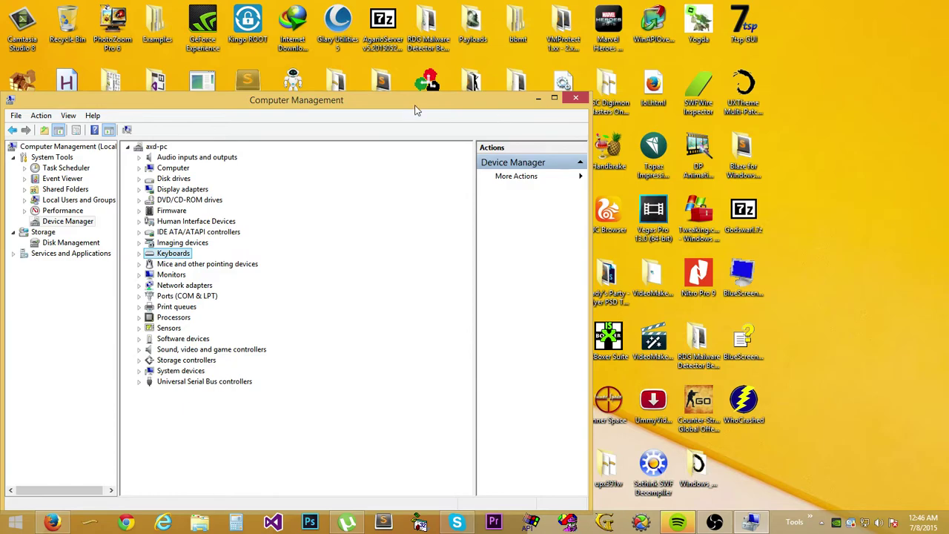
drag(417, 109, 573, 87)
drag(481, 87, 442, 81)
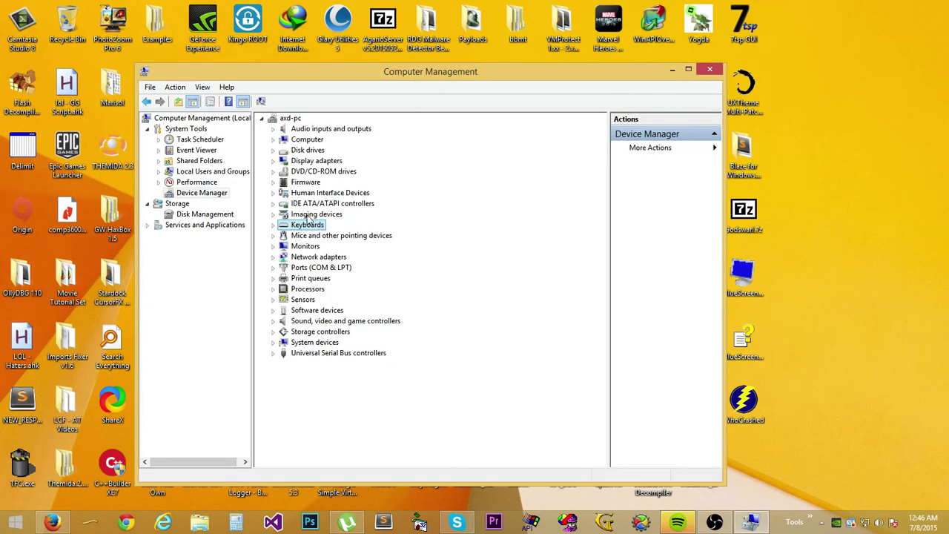
Expand the Keyboards category again and go through its HID Keyboard Device entries.
click(272, 225)
click(326, 257)
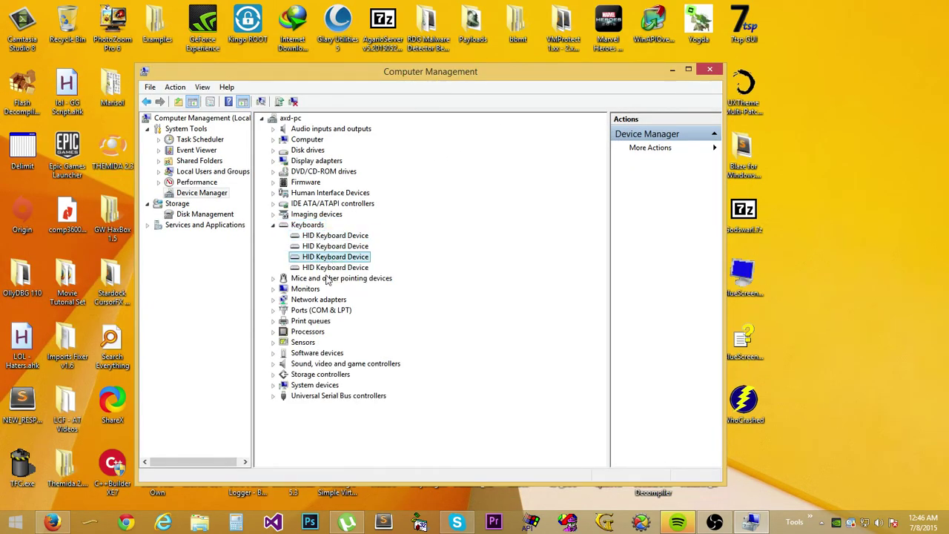
click(326, 245)
click(307, 225)
click(310, 235)
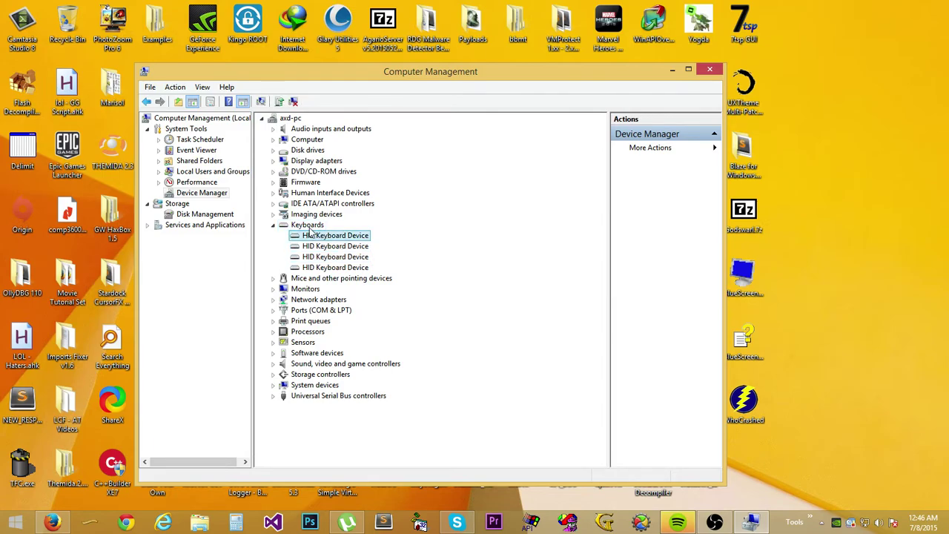
click(309, 226)
click(310, 235)
click(308, 226)
click(310, 235)
click(312, 226)
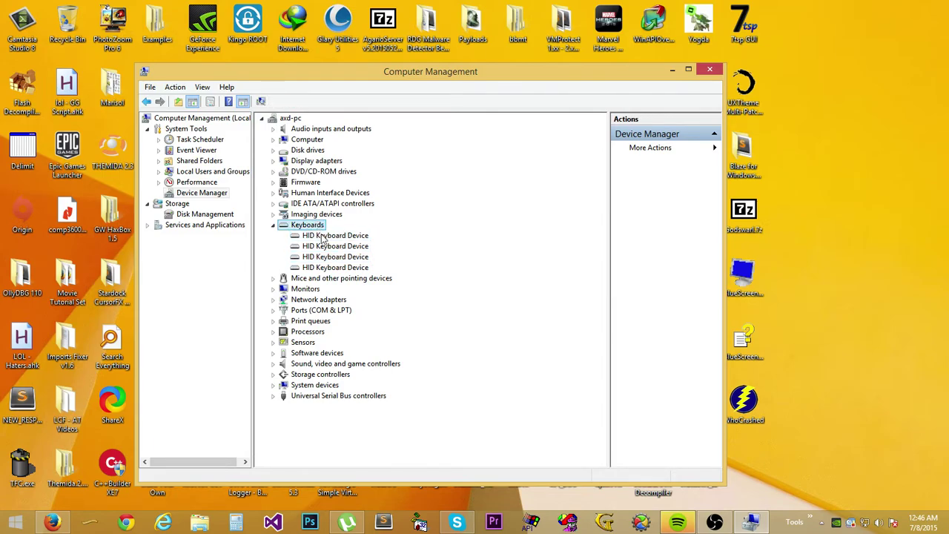
click(322, 236)
key(Down)
key(Down)
key(Down)
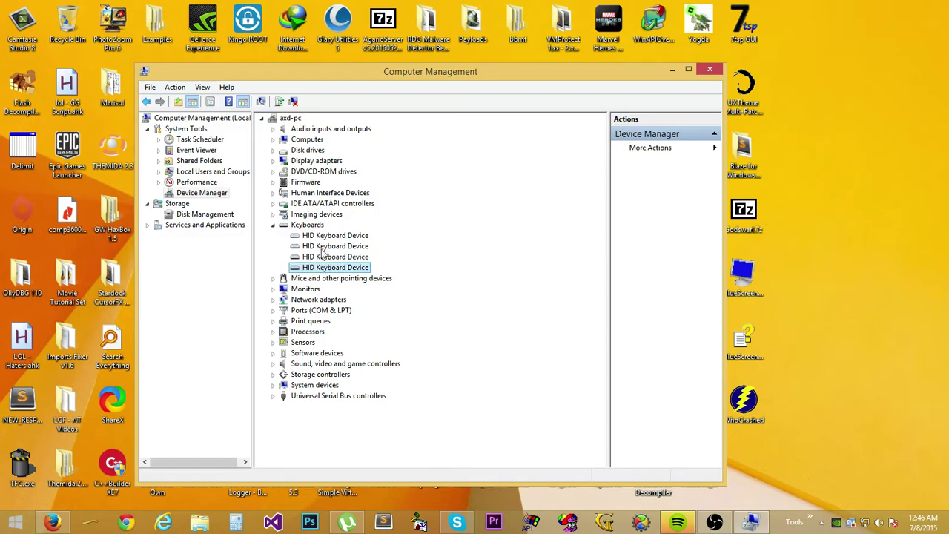
click(313, 236)
click(309, 226)
click(311, 235)
click(309, 226)
click(311, 235)
click(309, 225)
Close the Computer Management window.
drag(647, 72, 641, 72)
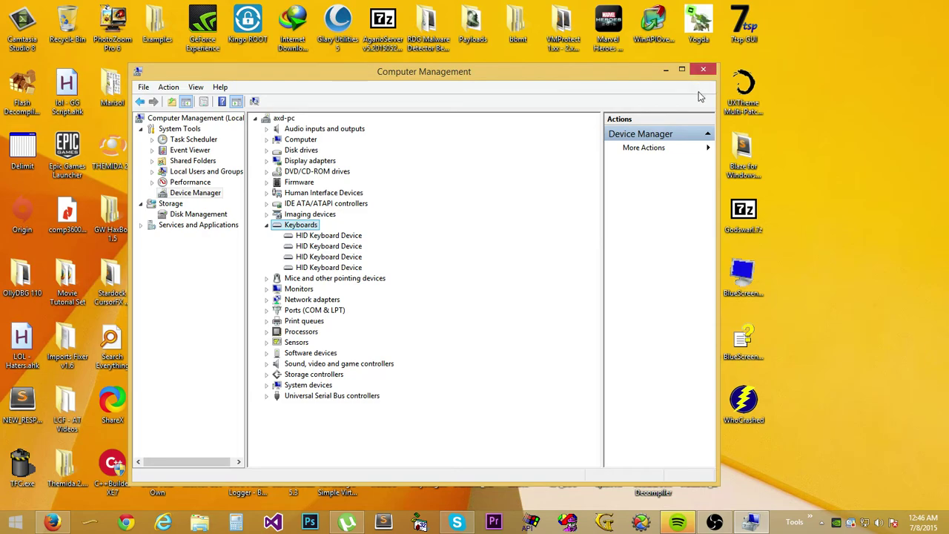
key(Print)
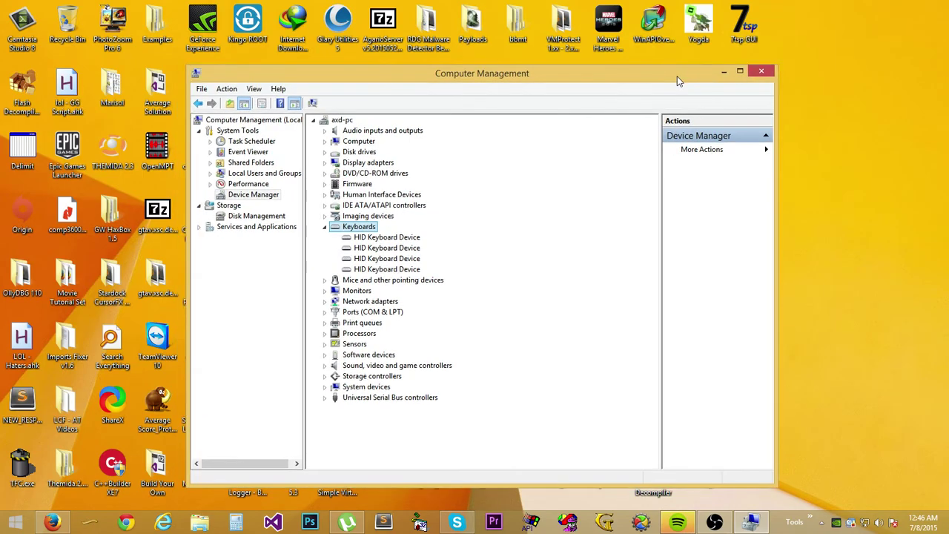
drag(645, 71, 651, 72)
click(757, 72)
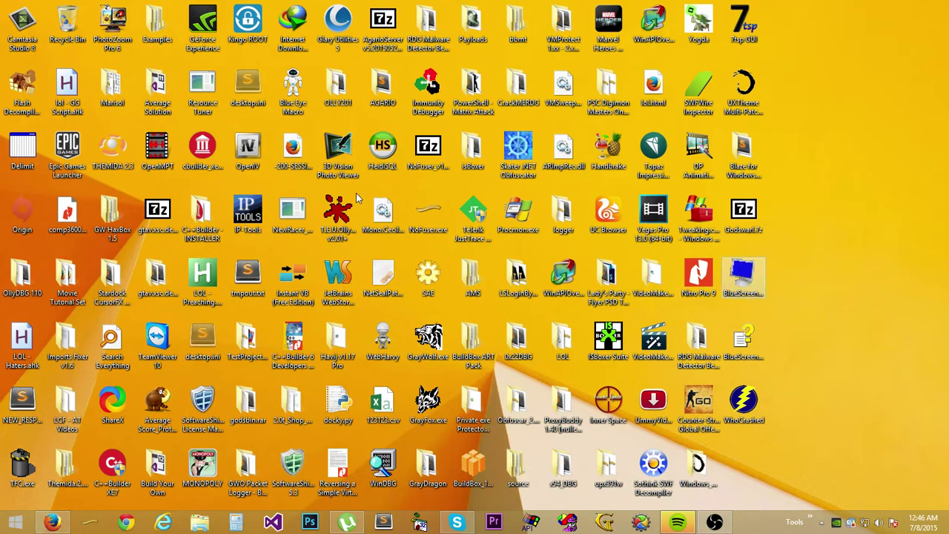
Launch BlueScreenView from the desktop and check the crash dump list for C:\Windows\Minidump.
key(Return)
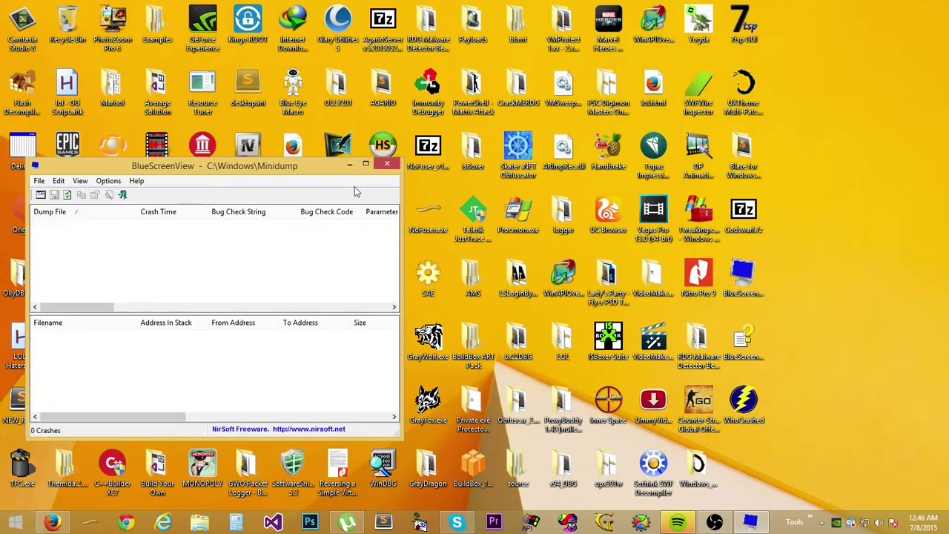
drag(260, 171, 320, 158)
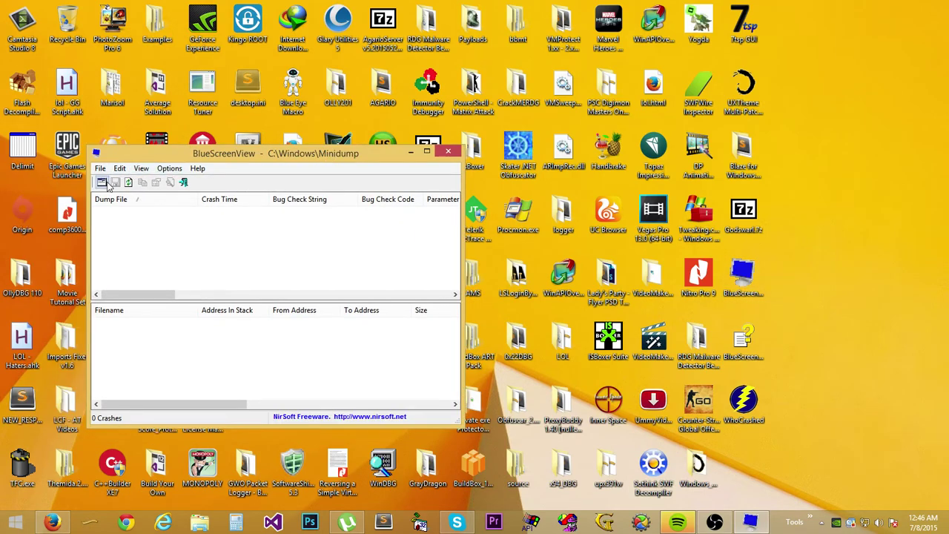
drag(222, 154, 251, 192)
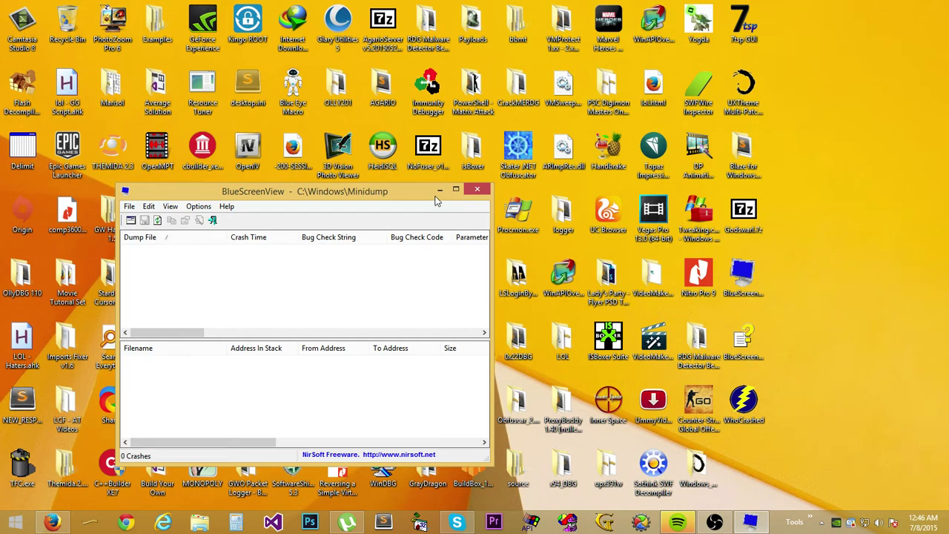
drag(304, 194, 332, 181)
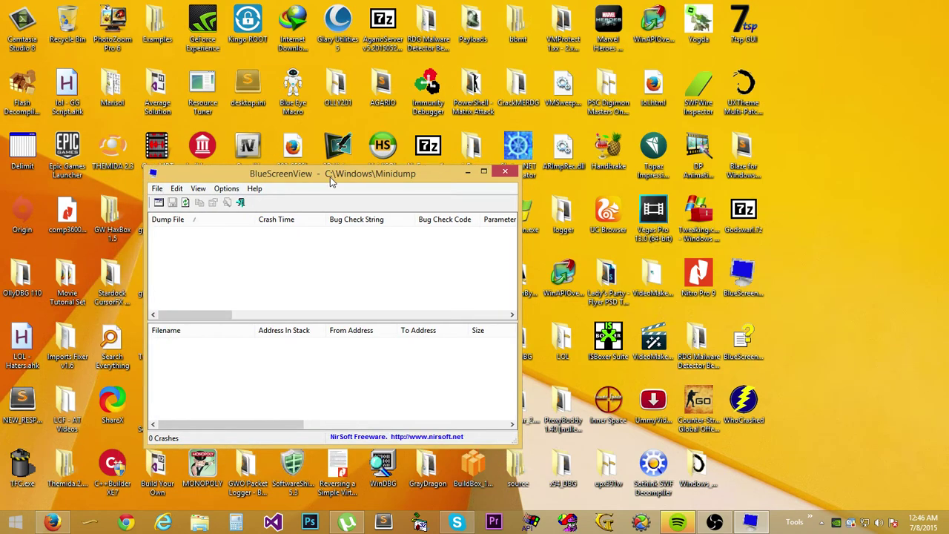
drag(431, 176, 451, 168)
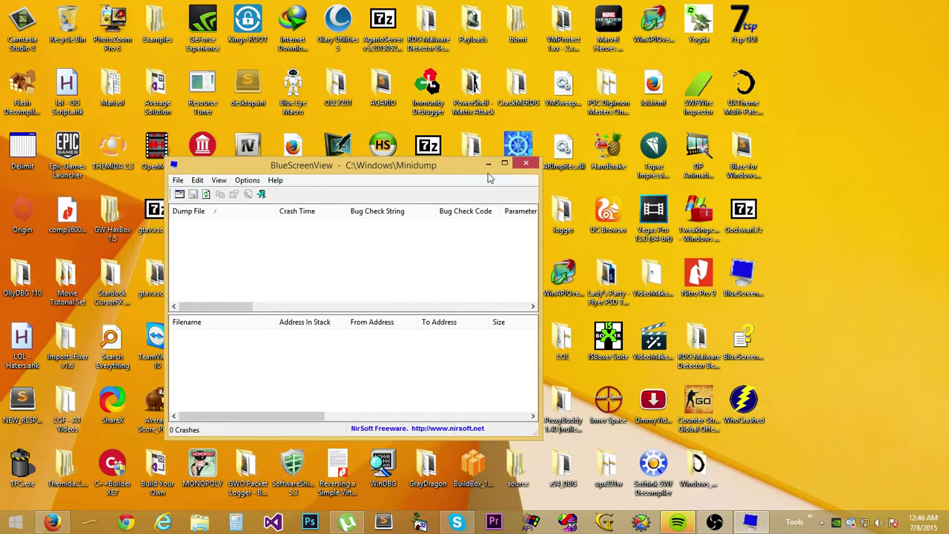
drag(513, 166, 607, 141)
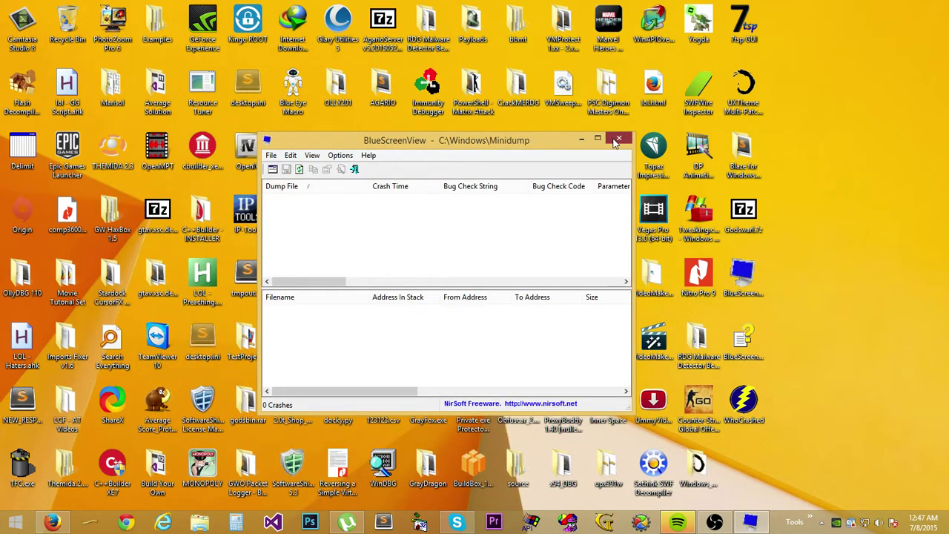
Close the BlueScreenView window.
click(617, 141)
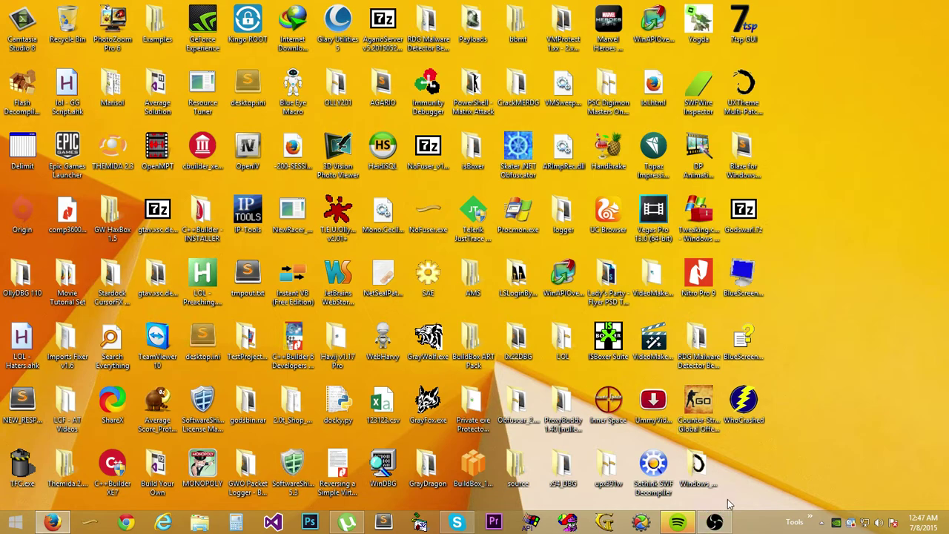
click(52, 523)
click(52, 523)
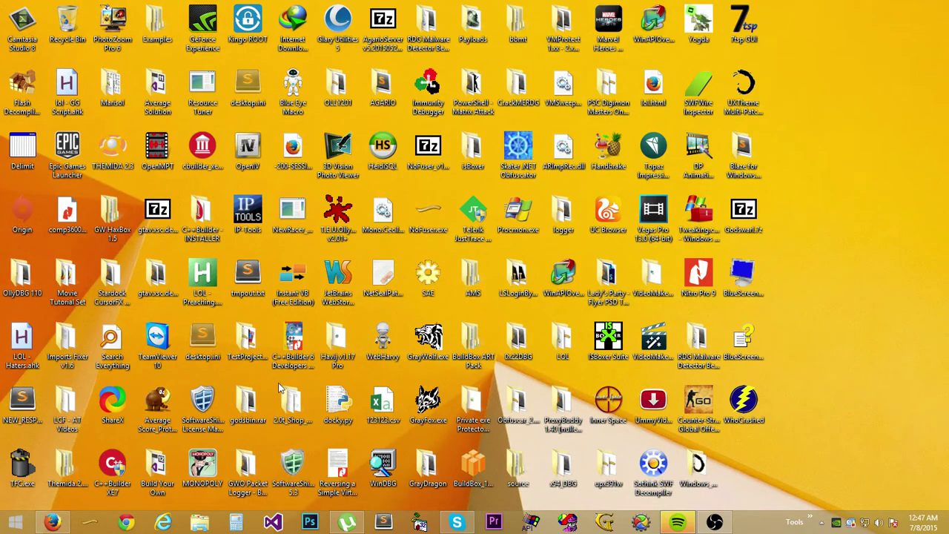
click(822, 524)
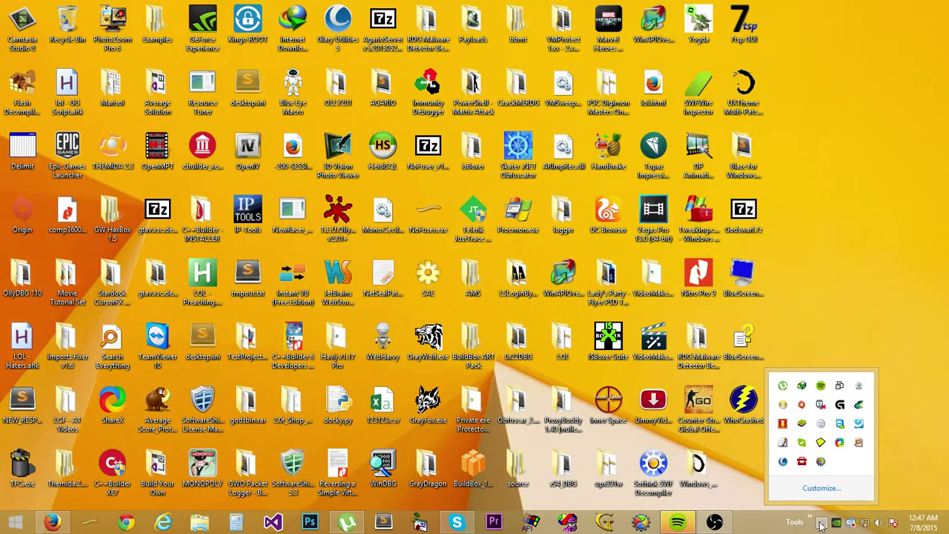
click(822, 524)
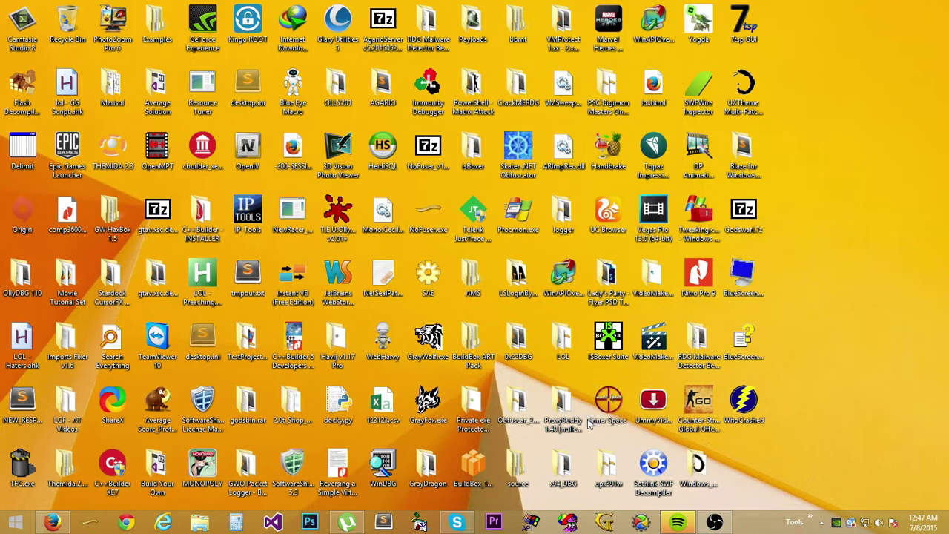
click(822, 523)
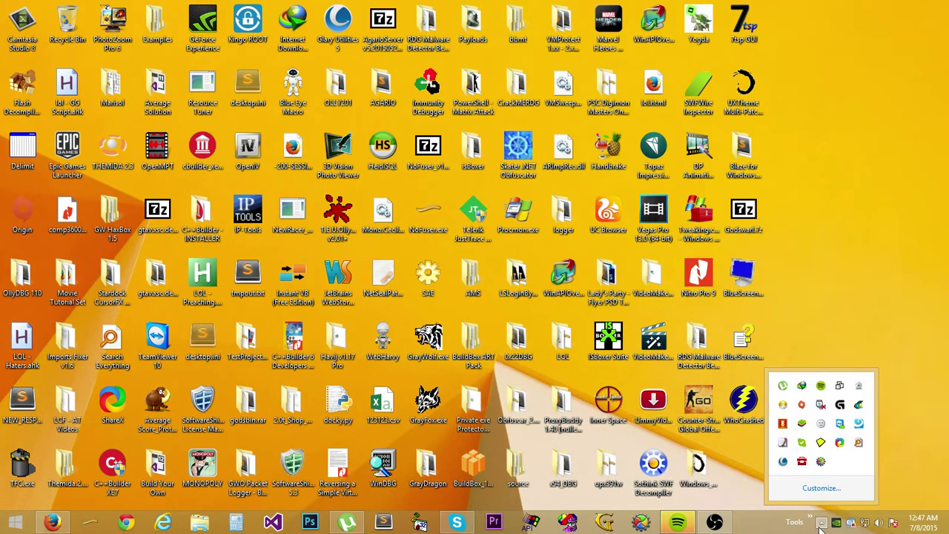
click(822, 523)
right_click(747, 525)
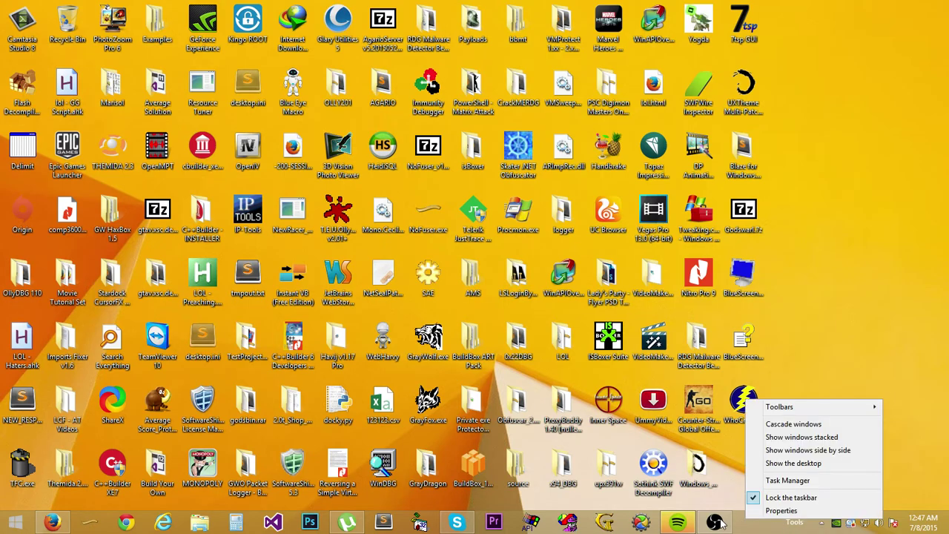
click(726, 524)
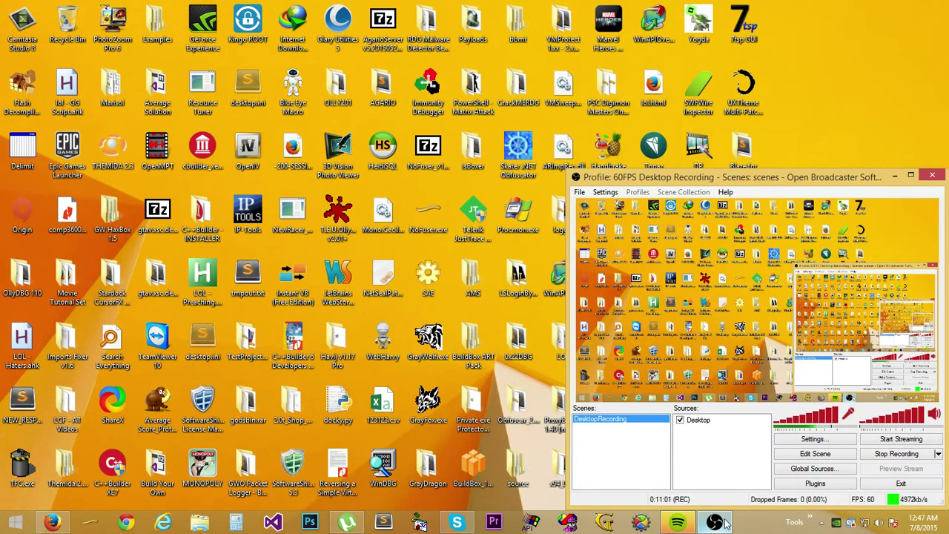
click(714, 523)
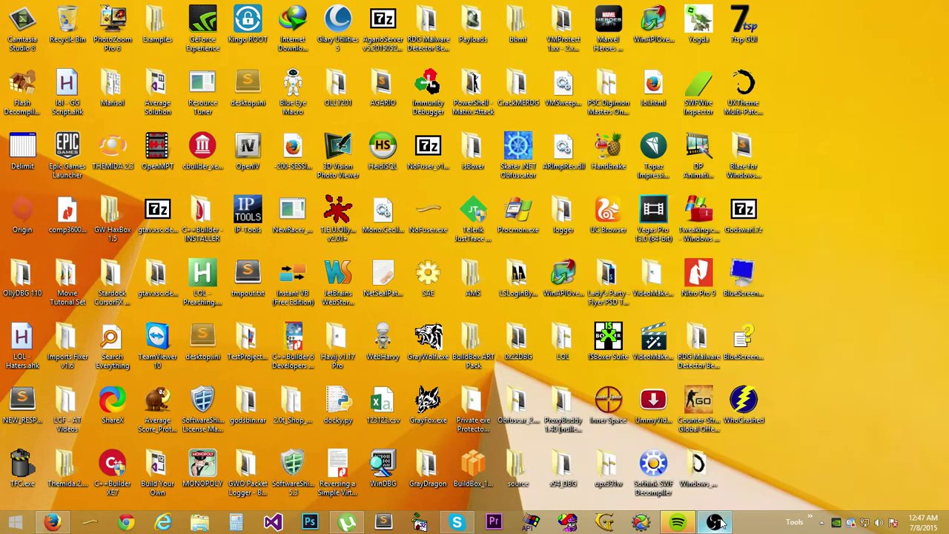
click(715, 523)
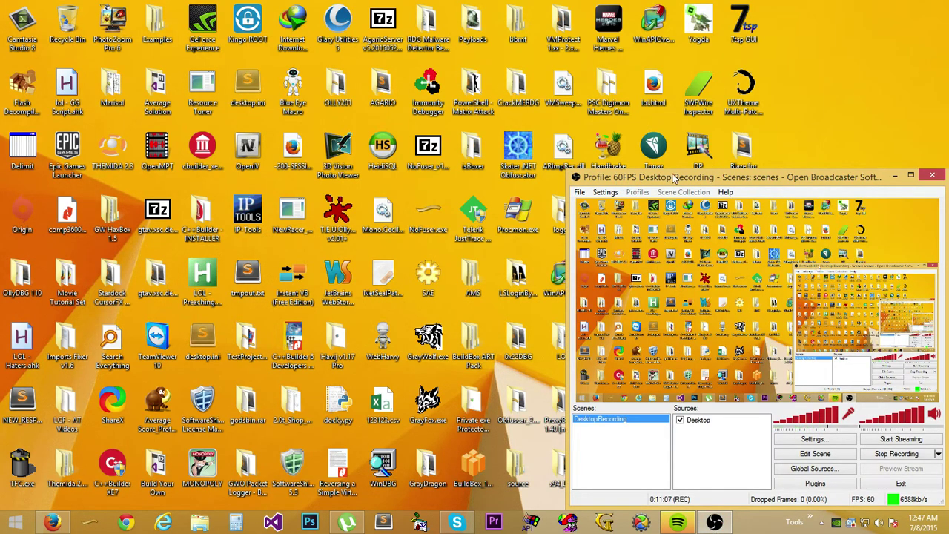
click(895, 173)
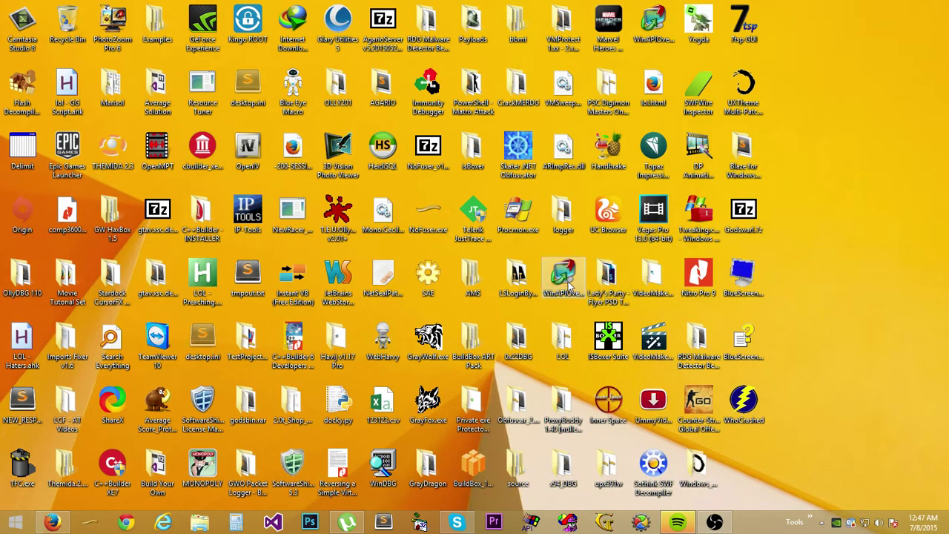
click(819, 522)
click(819, 522)
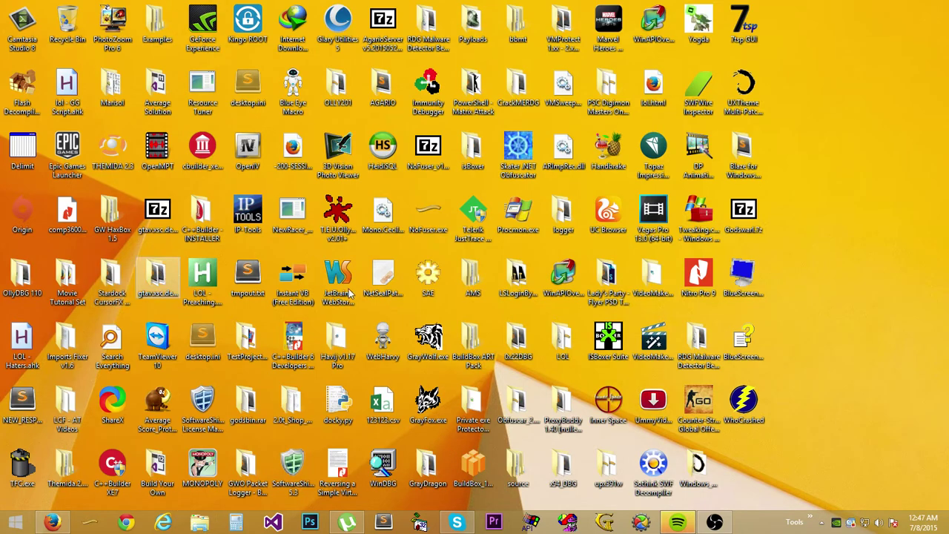
Quit a background program among the hidden notification icons and delete the contents of the DefaultBox sandbox.
click(822, 522)
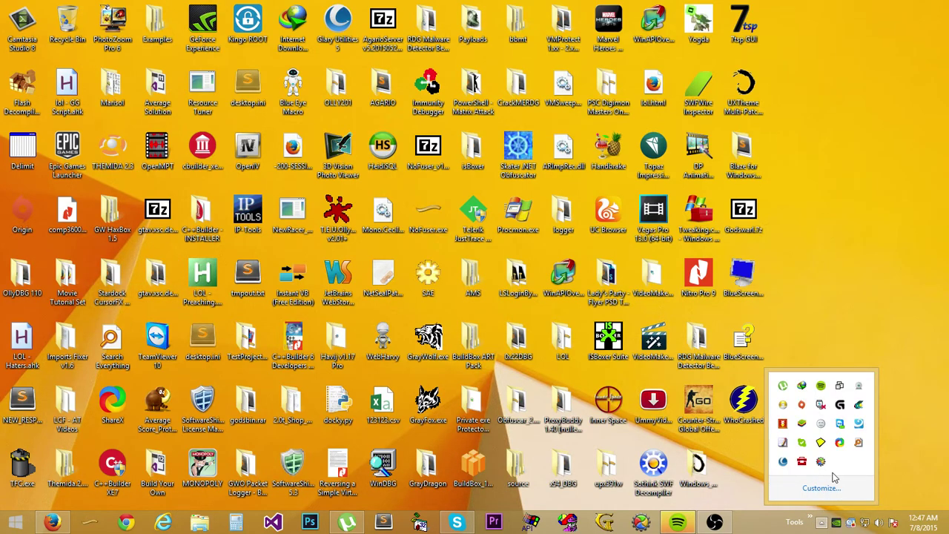
right_click(829, 424)
click(856, 460)
right_click(804, 449)
mouse_move(846, 387)
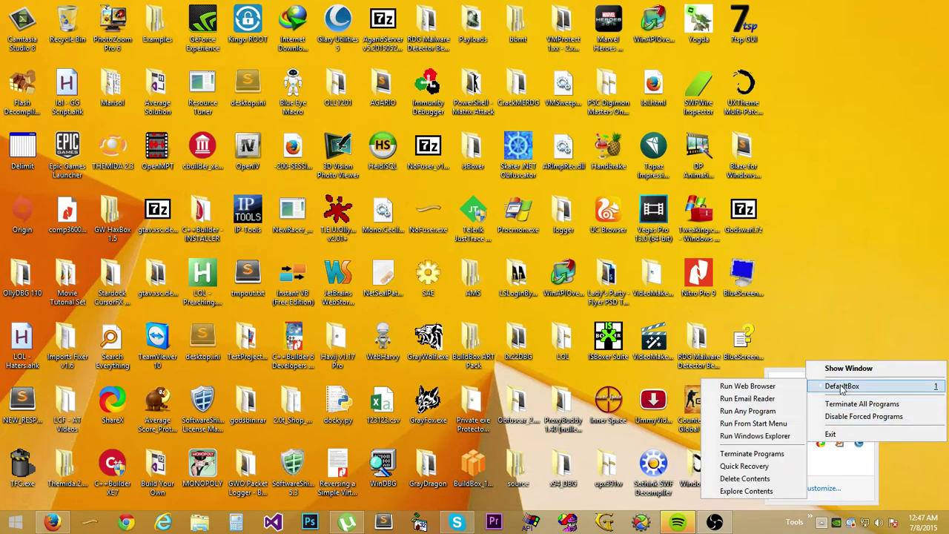
click(738, 479)
click(432, 369)
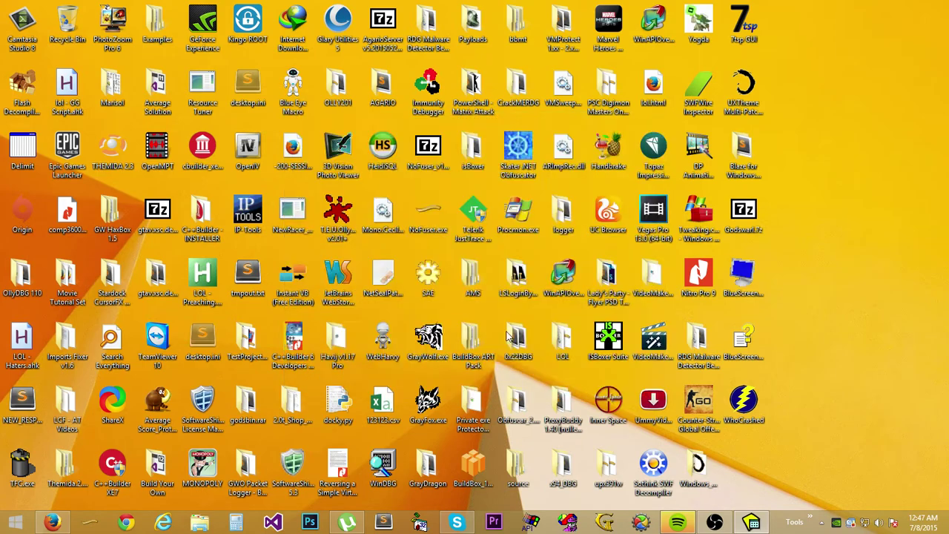
click(821, 523)
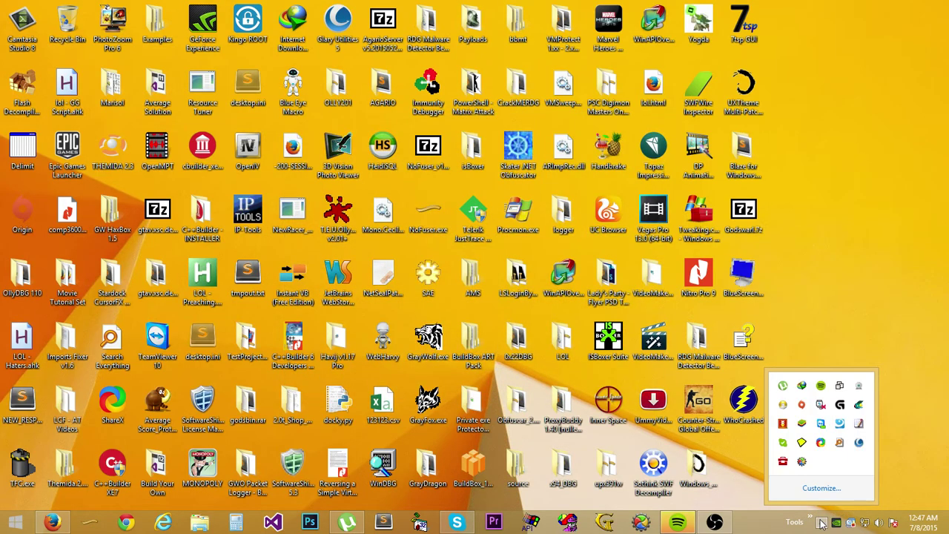
click(822, 523)
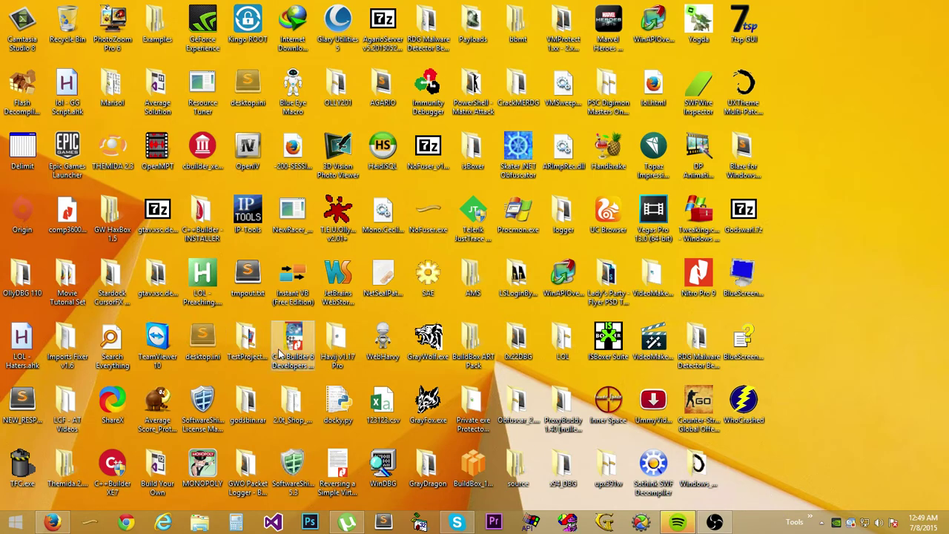
click(822, 523)
click(822, 523)
click(821, 523)
click(821, 523)
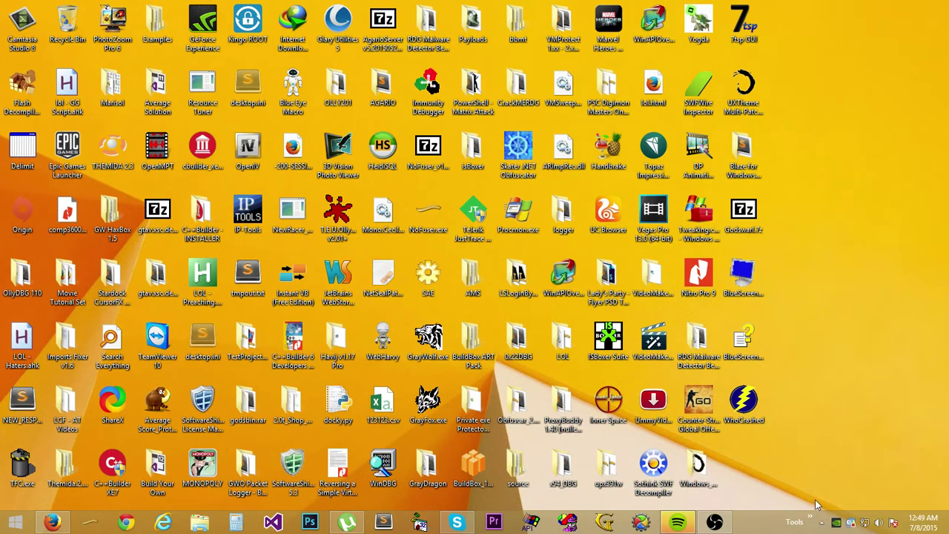